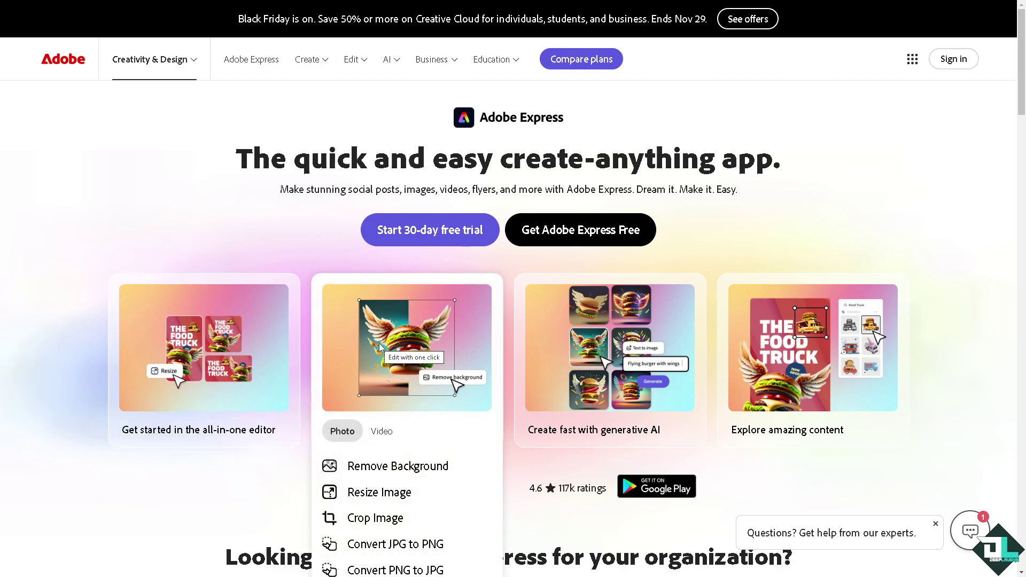
Start Adobe Express free and sign in through the create-an-account option on the sign-in form
{"action": "mouse_move", "coordinate": [810, 345]}
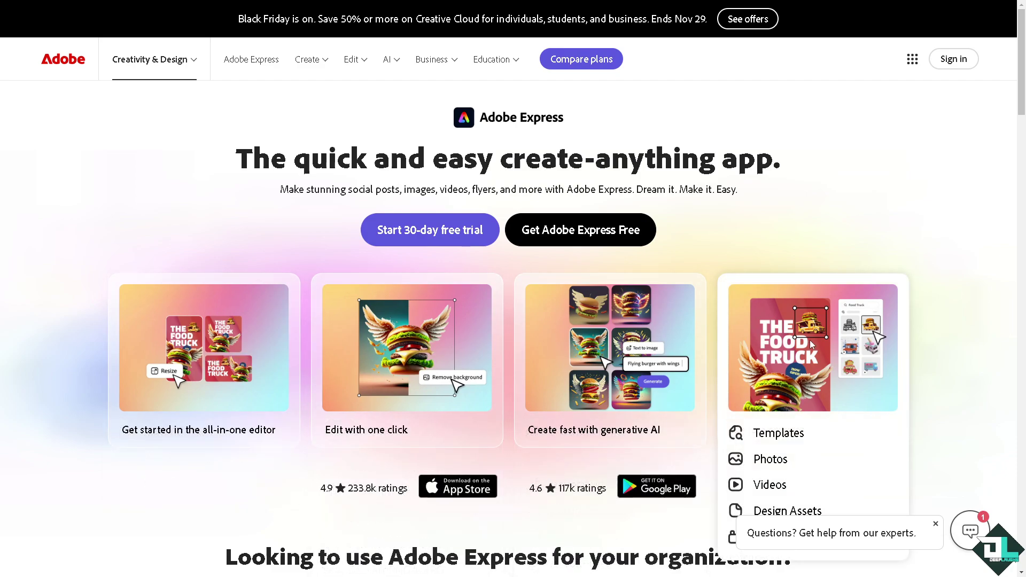
{"action": "mouse_move", "coordinate": [473, 346]}
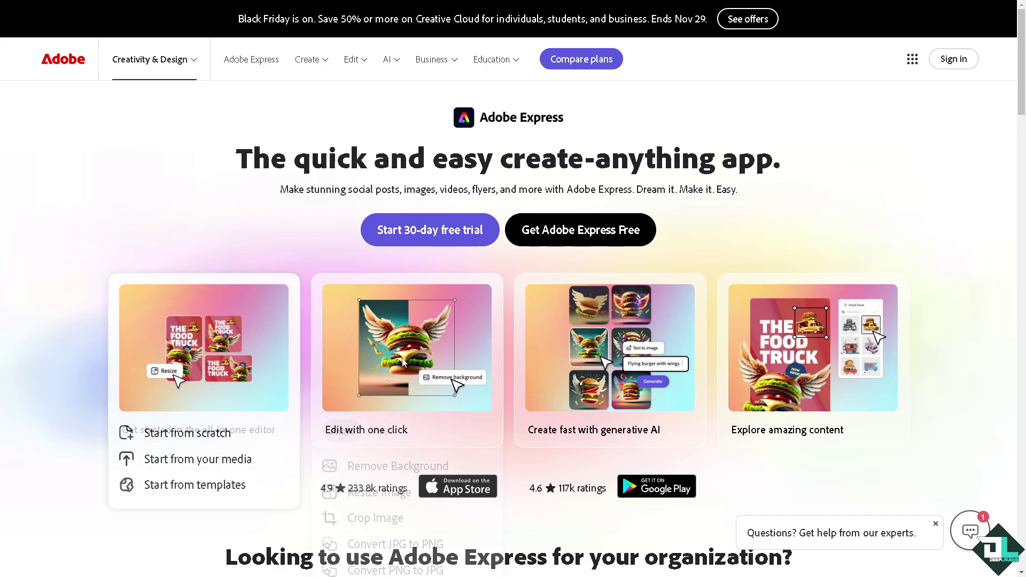
{"action": "mouse_move", "coordinate": [754, 344]}
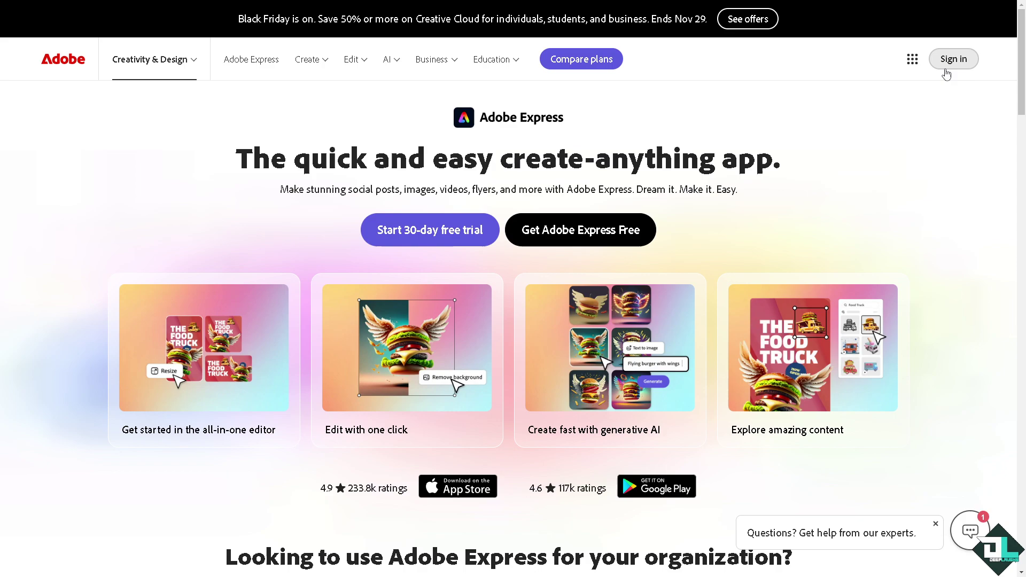
{"action": "left_click", "coordinate": [556, 237]}
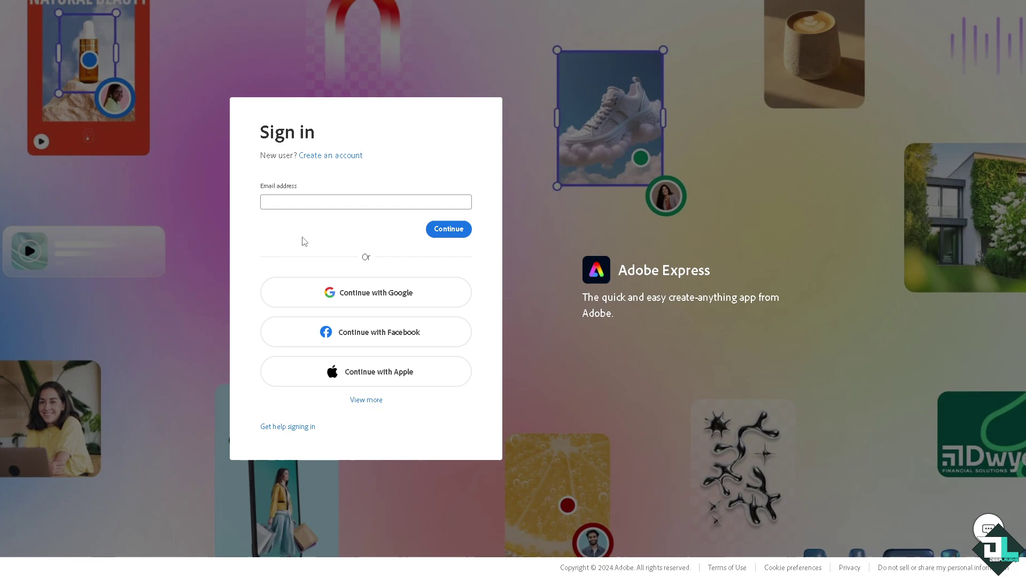
{"action": "left_click", "coordinate": [367, 400]}
{"action": "left_click", "coordinate": [344, 109]}
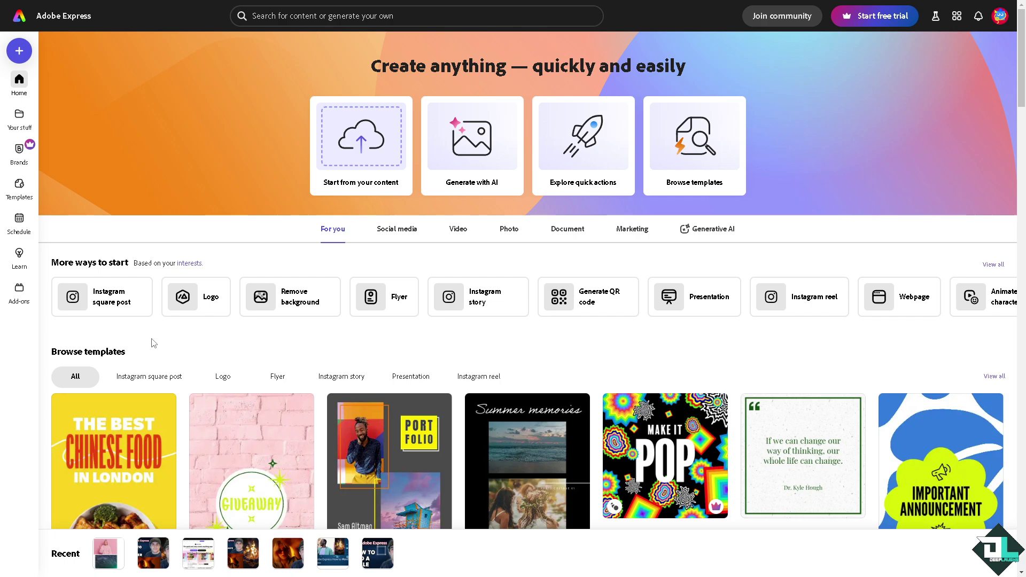
Load the How to Add Border project from the Recent list on the home page
{"action": "mouse_move", "coordinate": [19, 186]}
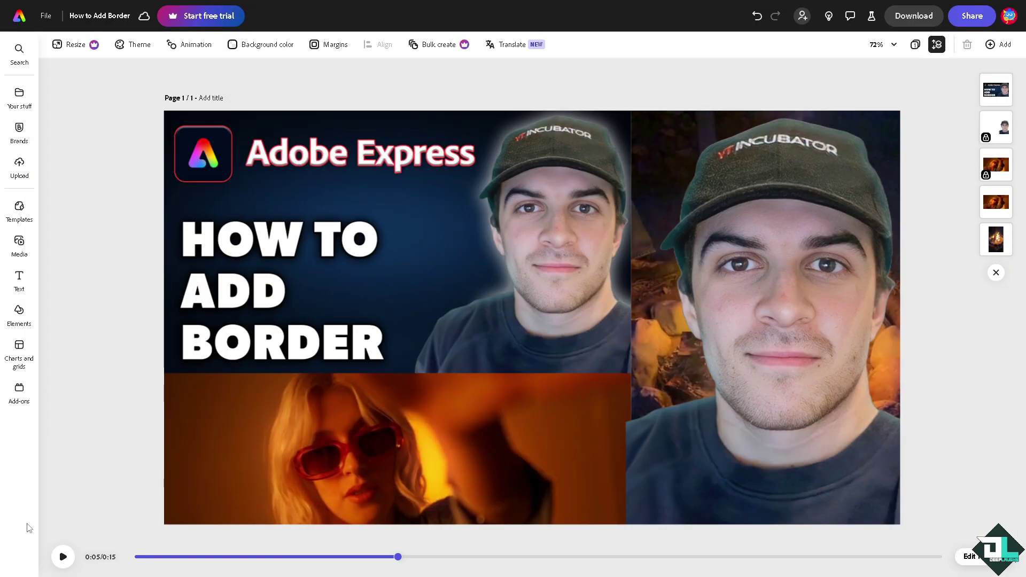
Play the video preview, then insert a blank same-size Page 2
{"action": "left_click", "coordinate": [62, 557]}
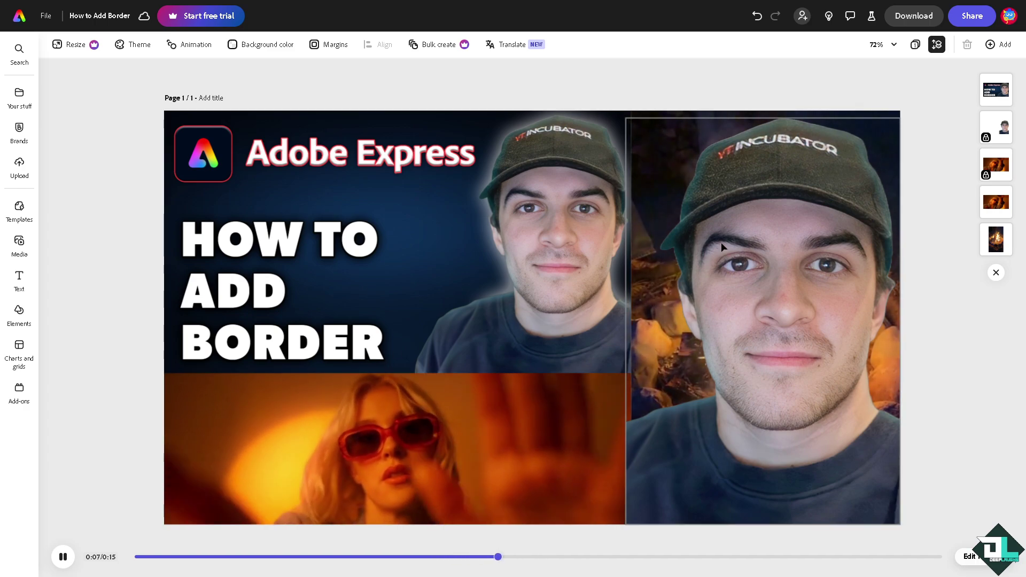
{"action": "left_click", "coordinate": [1005, 45]}
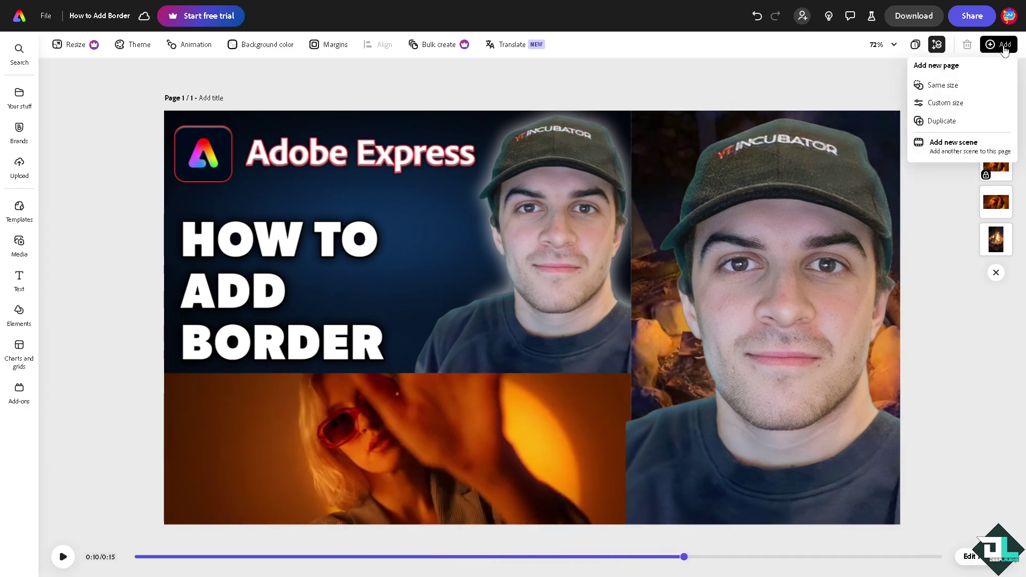
{"action": "left_click", "coordinate": [969, 87]}
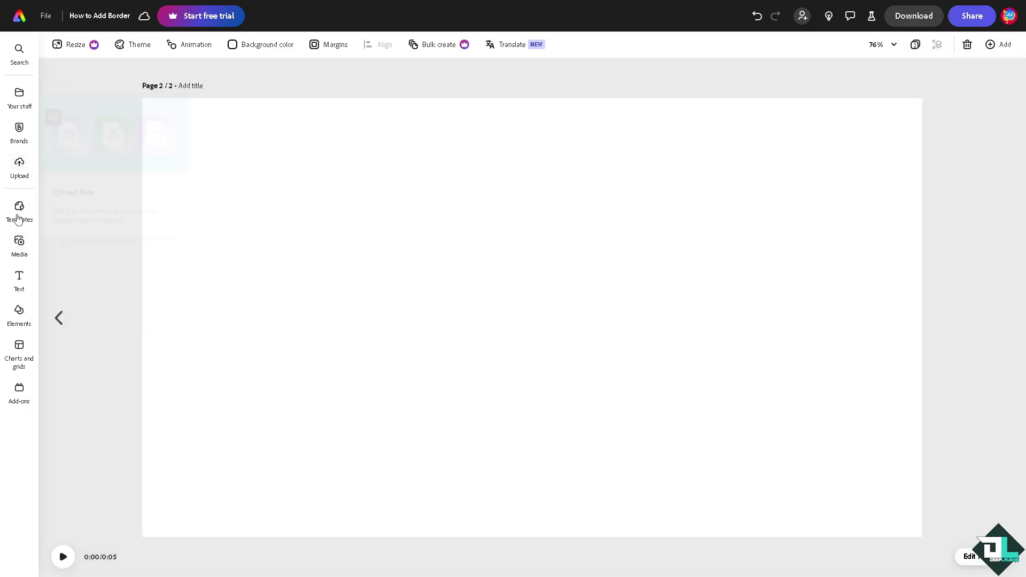
Add a rounded rectangle from the full Shapes catalogue and enlarge it across most of page 2
{"action": "left_click", "coordinate": [19, 311]}
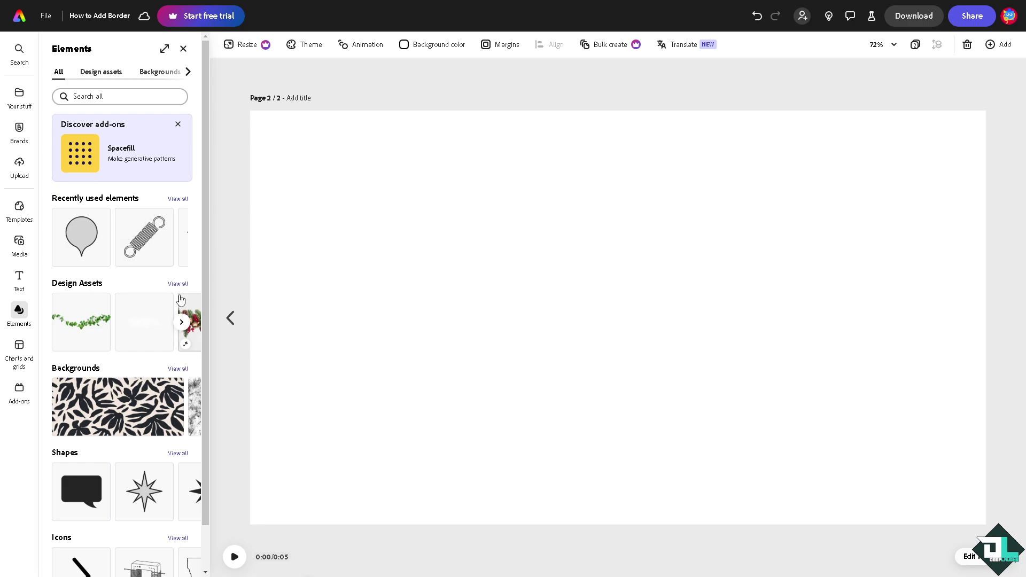
{"action": "scroll", "coordinate": [170, 400], "scroll_direction": "down", "scroll_amount": 1}
{"action": "left_click", "coordinate": [177, 405]}
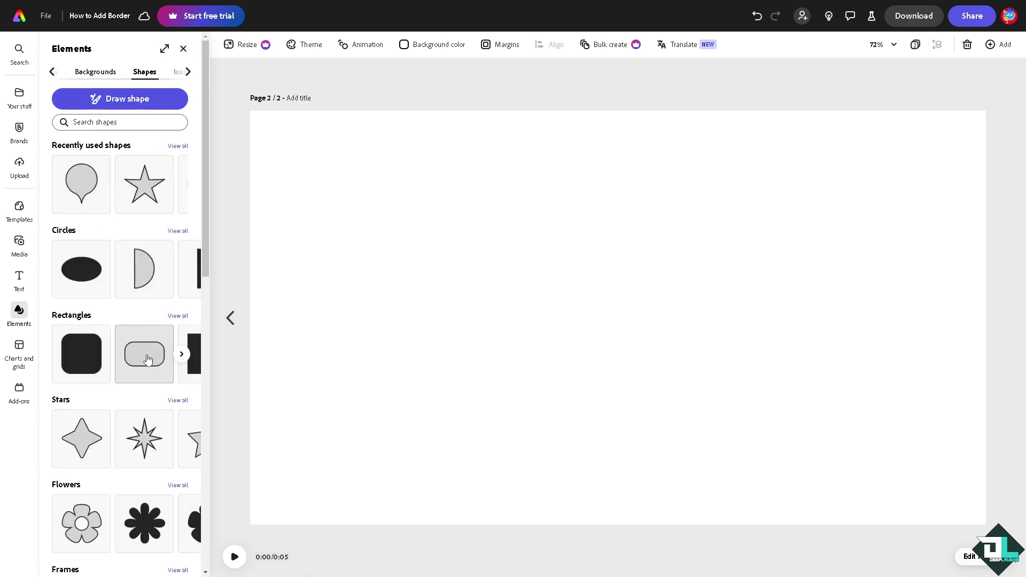
{"action": "left_click", "coordinate": [148, 359]}
{"action": "left_click_drag", "start_coordinate": [575, 298], "coordinate": [365, 177]}
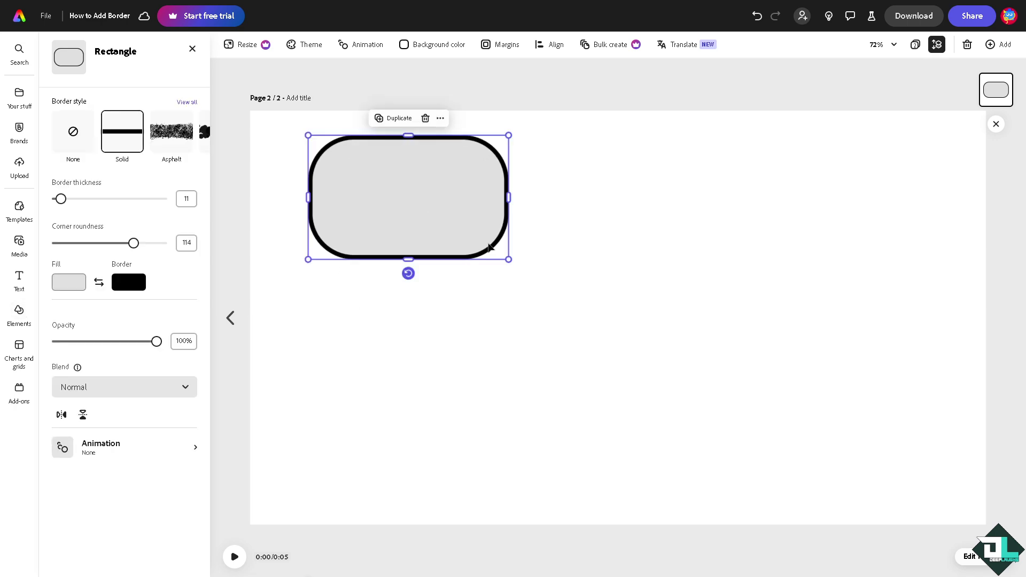
{"action": "left_click_drag", "start_coordinate": [509, 259], "coordinate": [859, 405]}
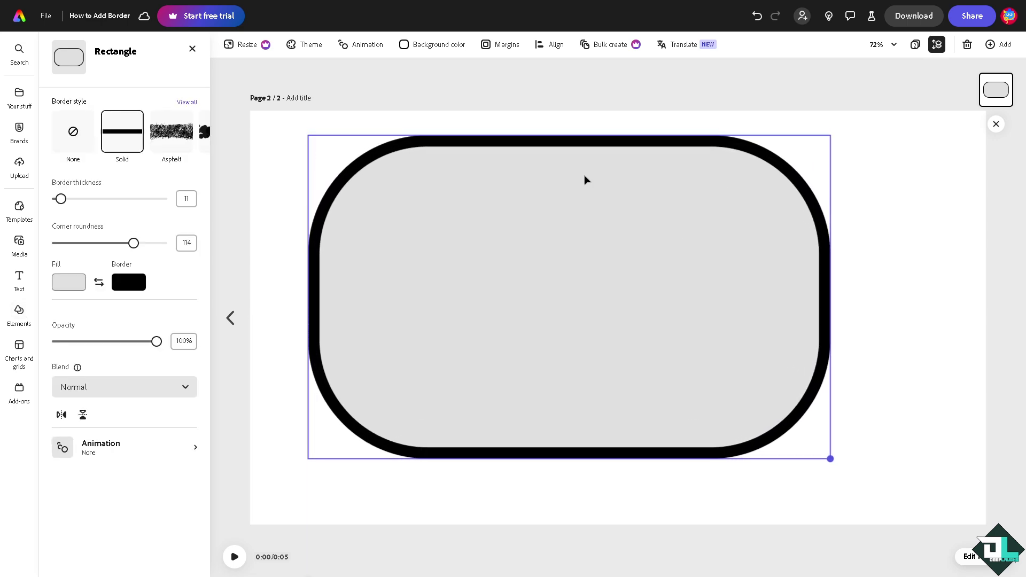
{"action": "left_click_drag", "start_coordinate": [553, 207], "coordinate": [604, 228]}
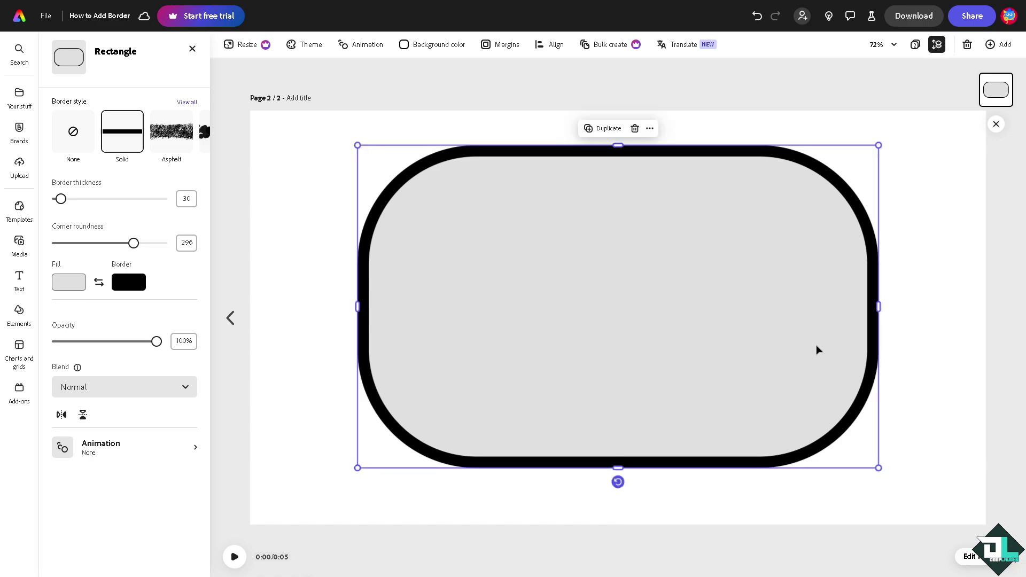
Replace the outlined rectangle with a filled rounded square coloured dark green
{"action": "key", "text": "Delete"}
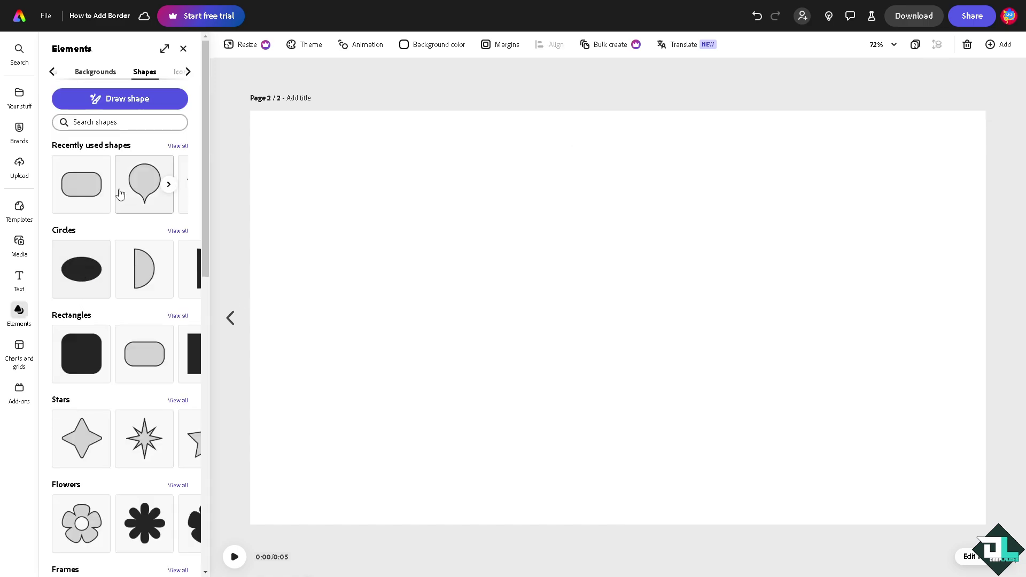
{"action": "left_click", "coordinate": [88, 365]}
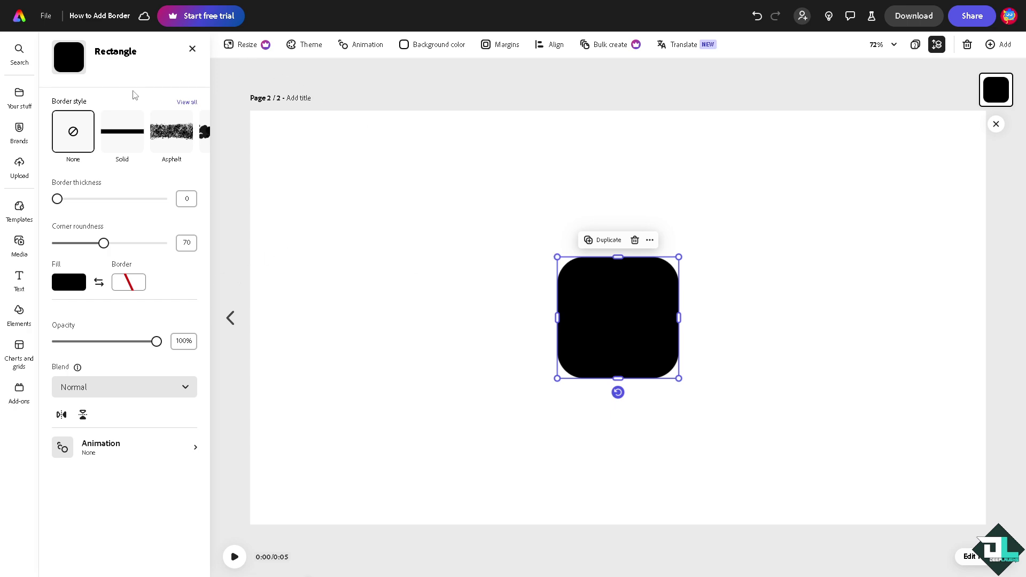
{"action": "left_click", "coordinate": [64, 289]}
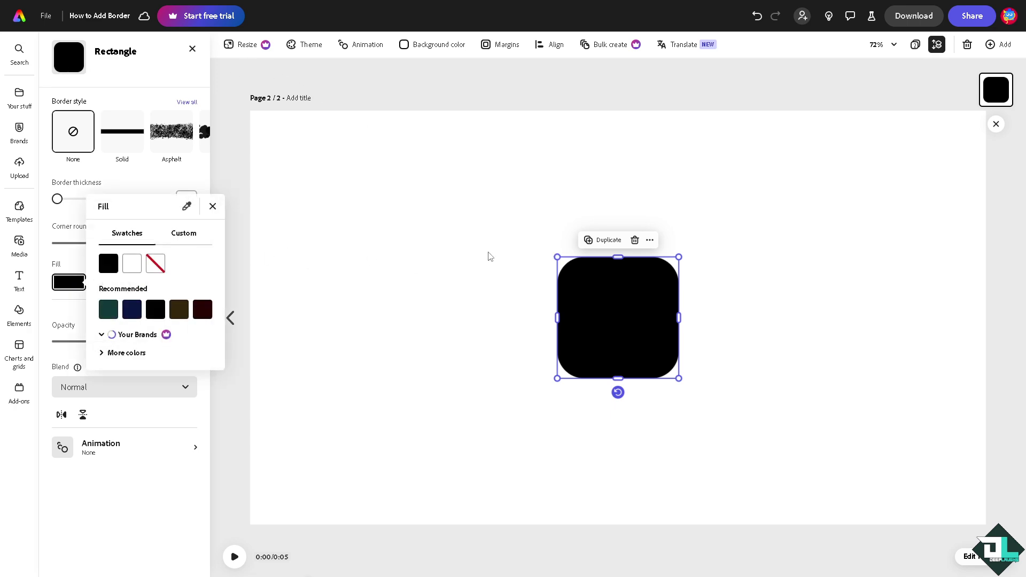
{"action": "left_click", "coordinate": [109, 310]}
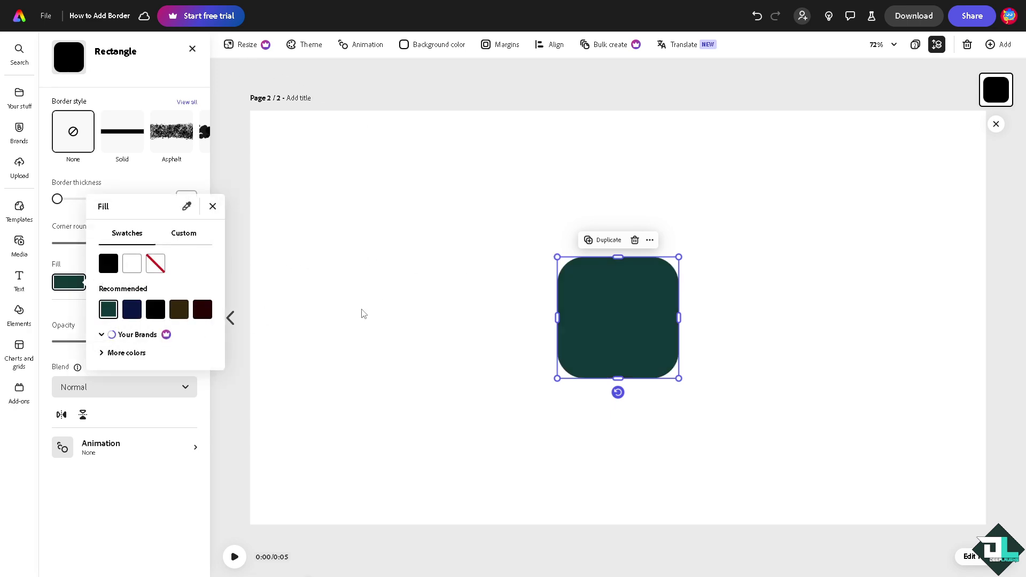
{"action": "left_click", "coordinate": [492, 235]}
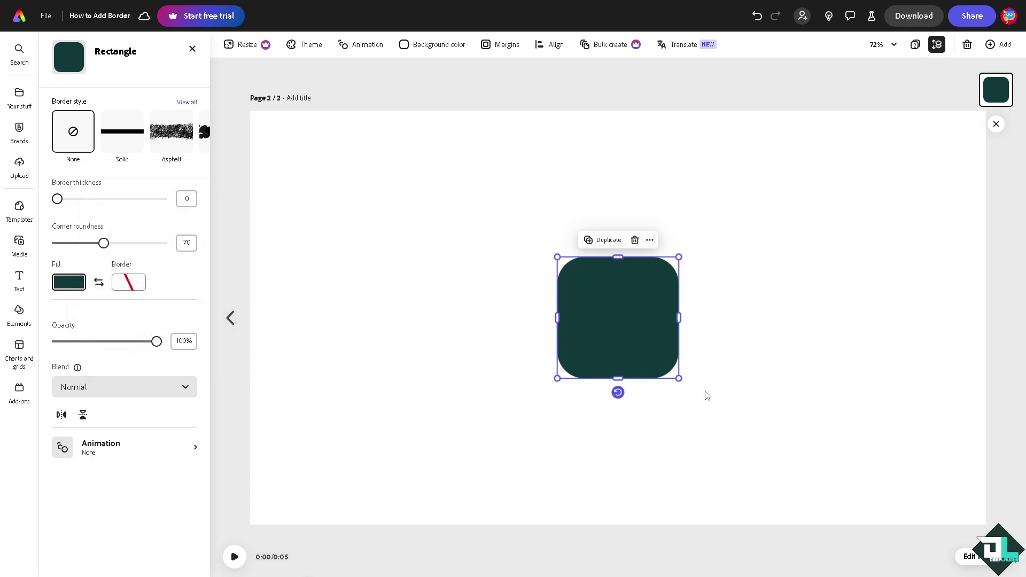
{"action": "left_click", "coordinate": [855, 433]}
{"action": "left_click", "coordinate": [573, 319]}
Enlarge the square into a rectangle, give it a black border and a white fill
{"action": "left_click_drag", "start_coordinate": [679, 378], "coordinate": [810, 510]}
{"action": "left_click_drag", "start_coordinate": [556, 257], "coordinate": [384, 229]}
{"action": "left_click_drag", "start_coordinate": [597, 304], "coordinate": [468, 284]}
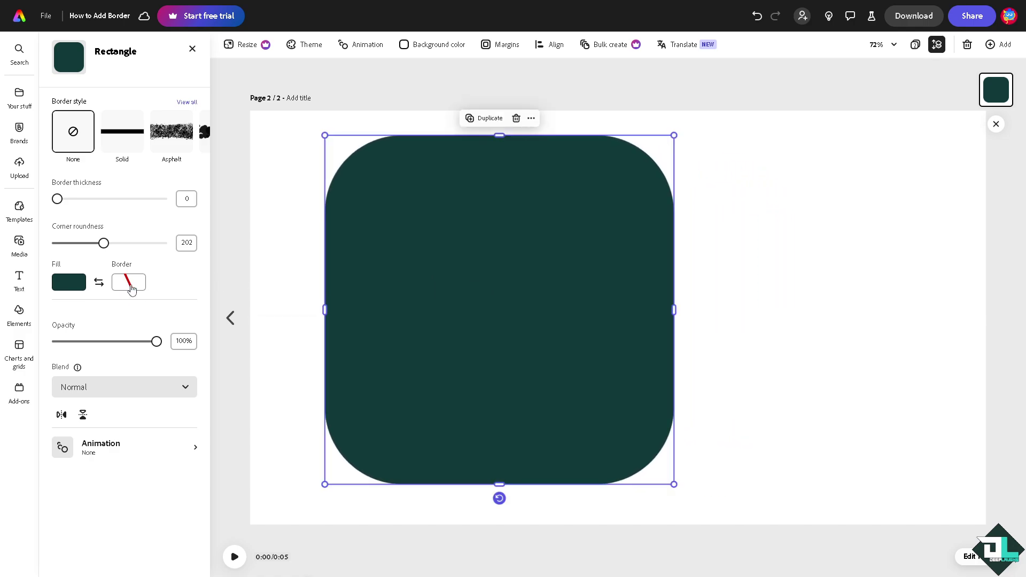
{"action": "left_click", "coordinate": [134, 288]}
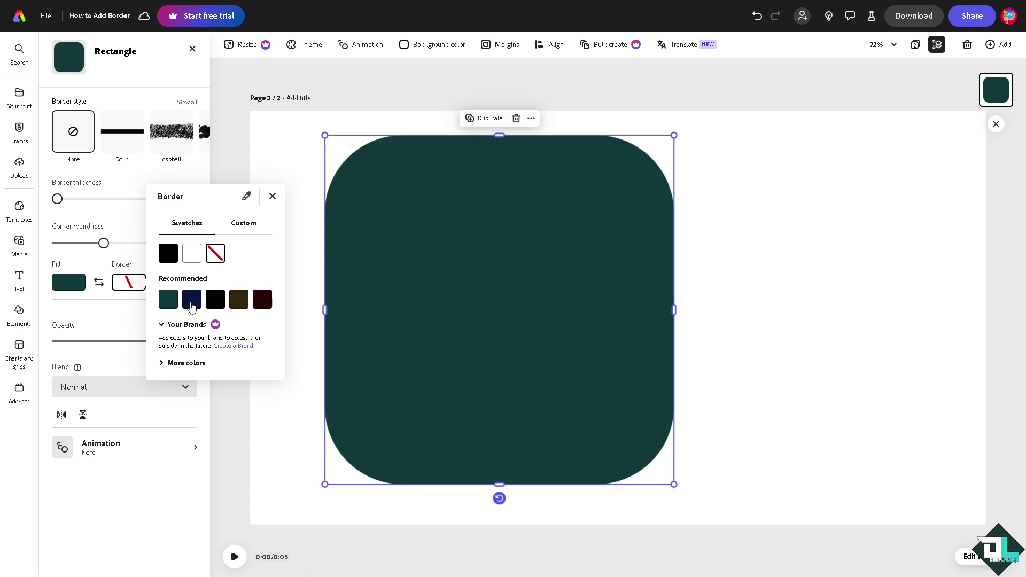
{"action": "left_click", "coordinate": [192, 300]}
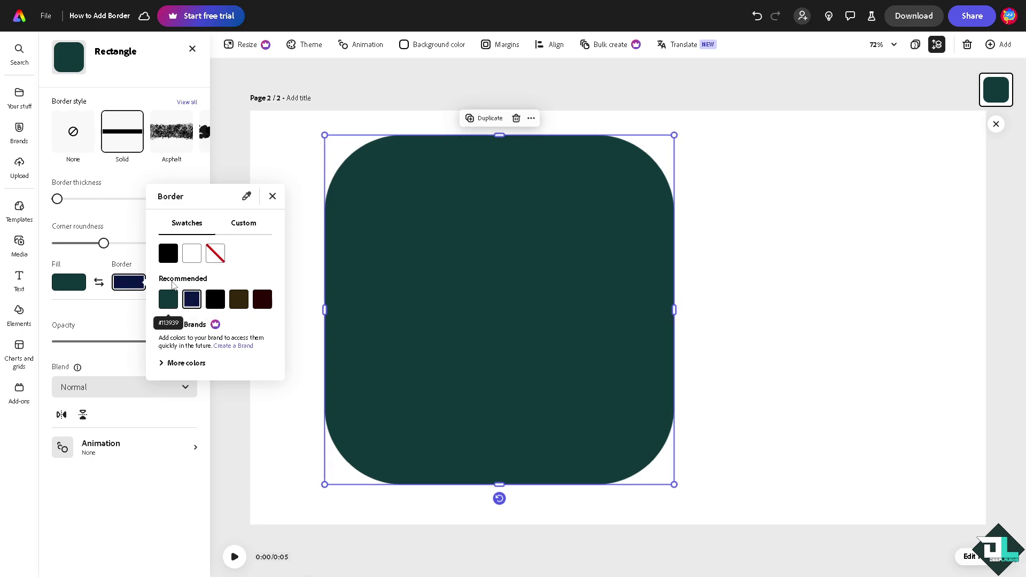
{"action": "left_click", "coordinate": [169, 255]}
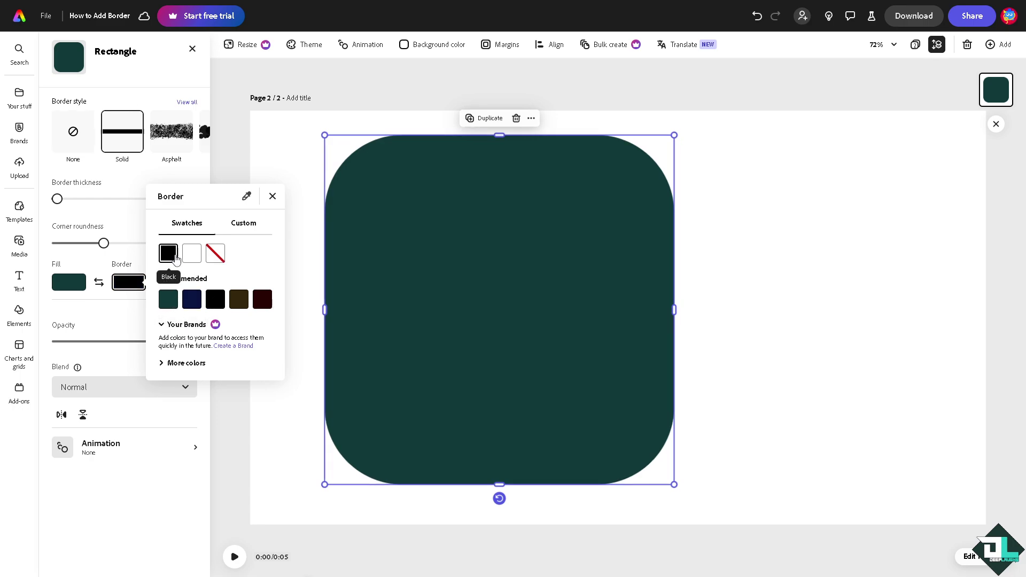
{"action": "left_click", "coordinate": [74, 287]}
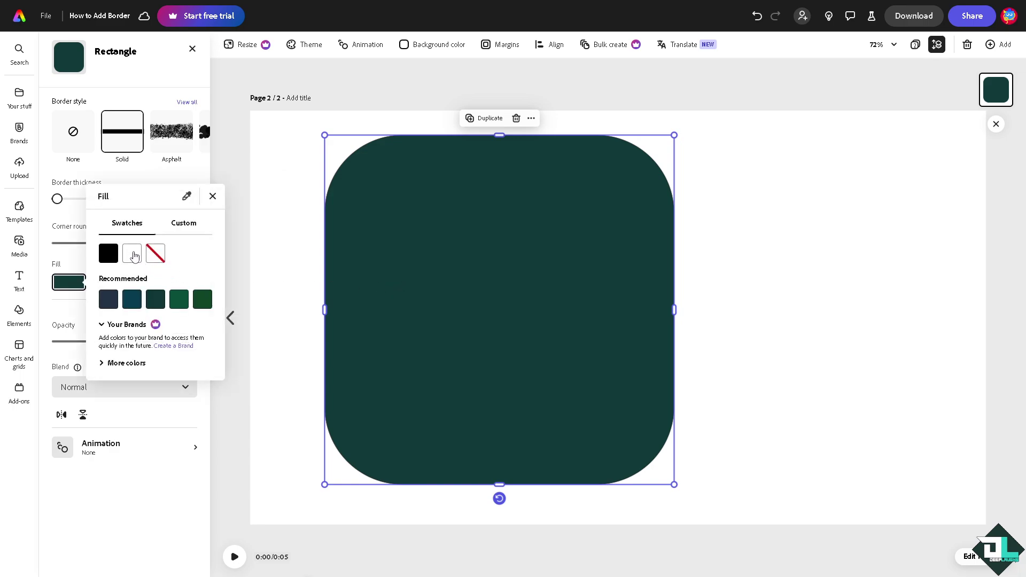
{"action": "left_click", "coordinate": [133, 255]}
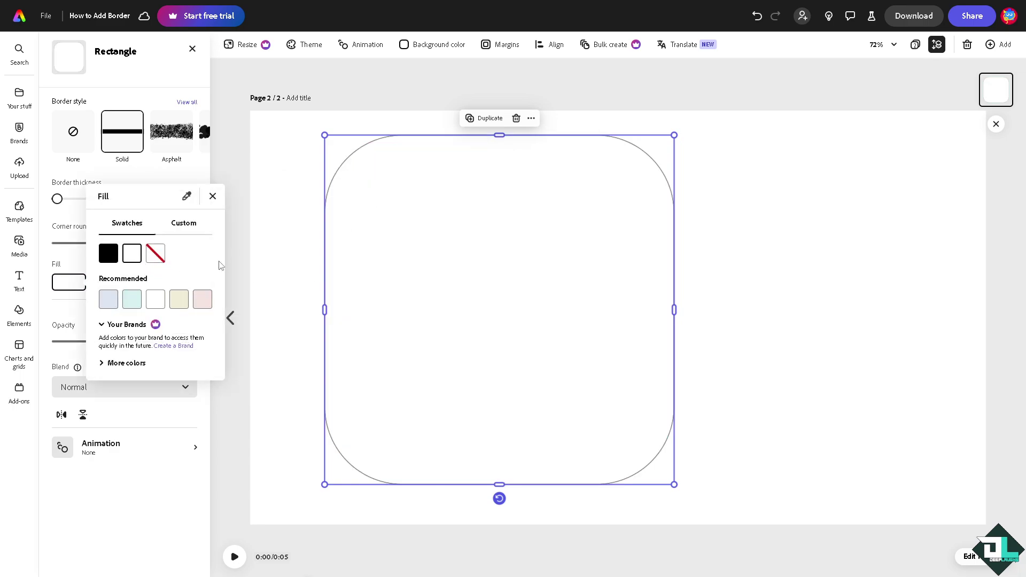
{"action": "left_click", "coordinate": [466, 220]}
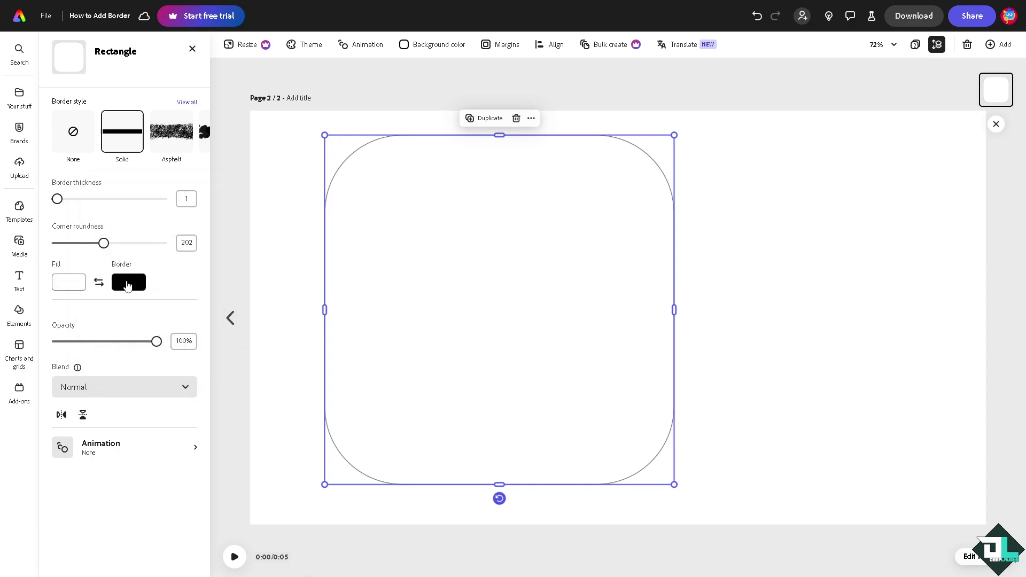
Change the border to teal #4EABCC, thicken it to 51, and shift the rectangle left
{"action": "left_click", "coordinate": [129, 284]}
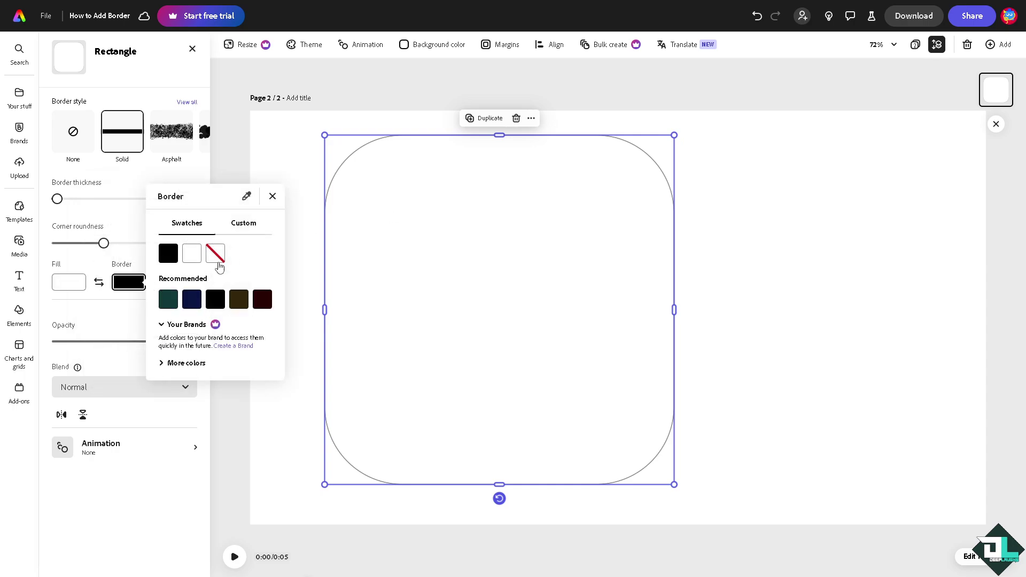
{"action": "left_click", "coordinate": [162, 364]}
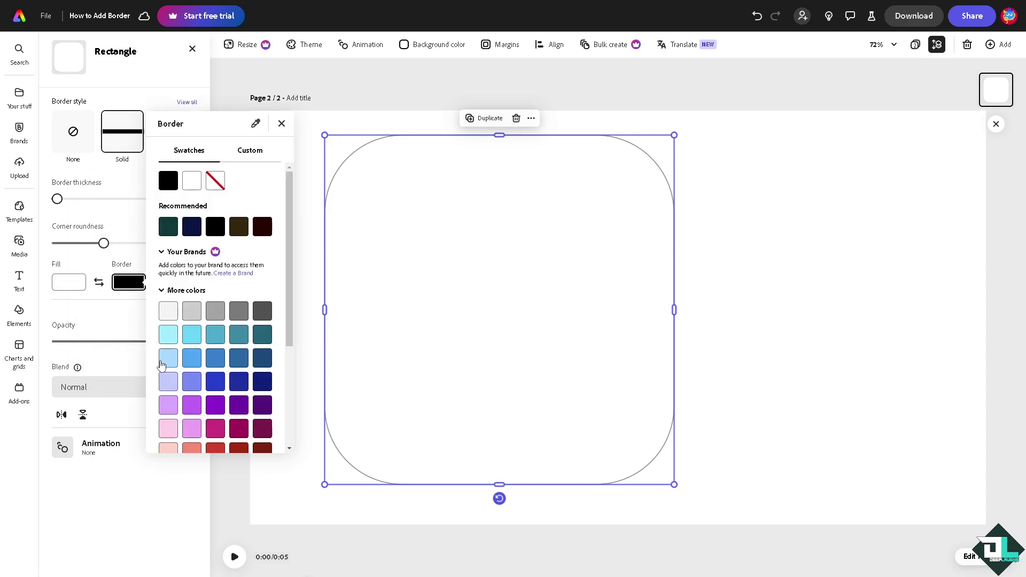
{"action": "scroll", "coordinate": [224, 358], "scroll_direction": "down", "scroll_amount": 2}
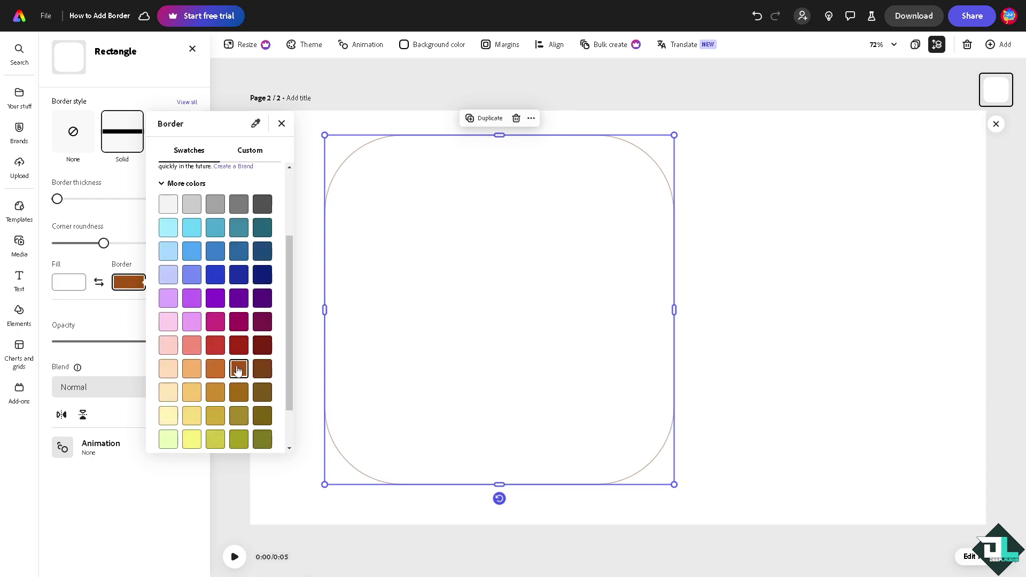
{"action": "left_click", "coordinate": [192, 369]}
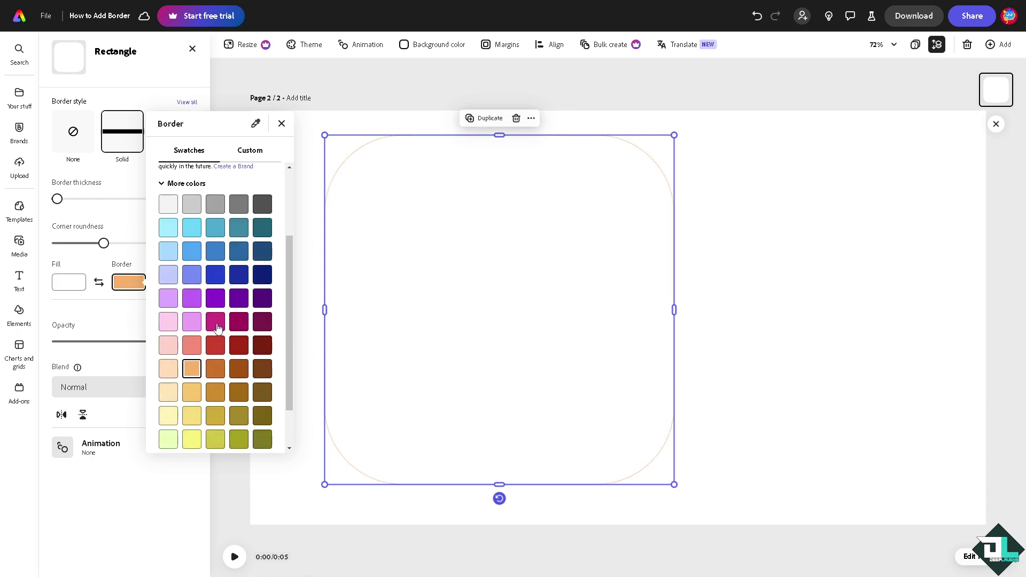
{"action": "left_click", "coordinate": [216, 228]}
{"action": "scroll", "coordinate": [264, 193], "scroll_direction": "up", "scroll_amount": 1}
{"action": "scroll", "coordinate": [264, 193], "scroll_direction": "up", "scroll_amount": 1}
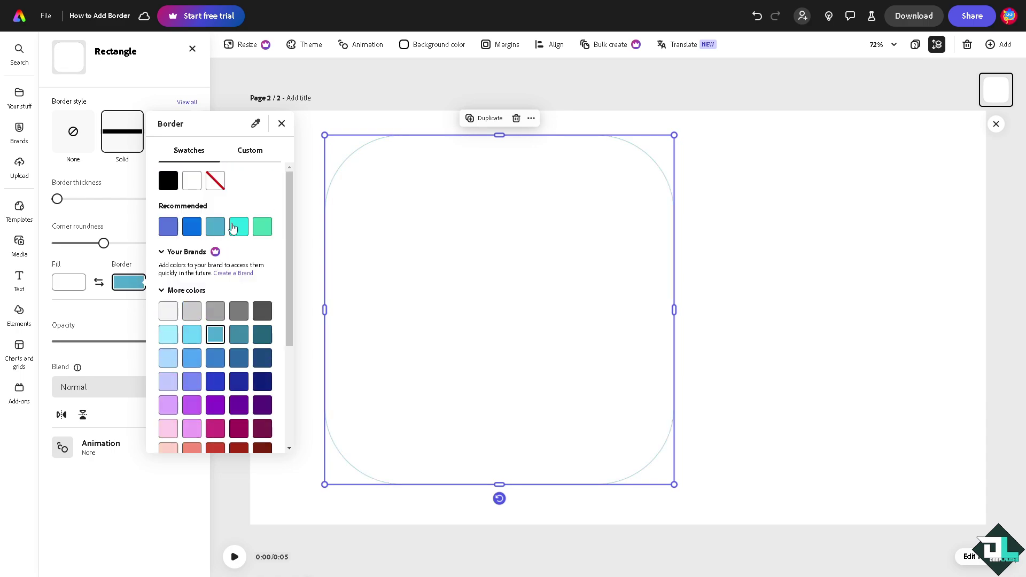
{"action": "left_click", "coordinate": [261, 151]}
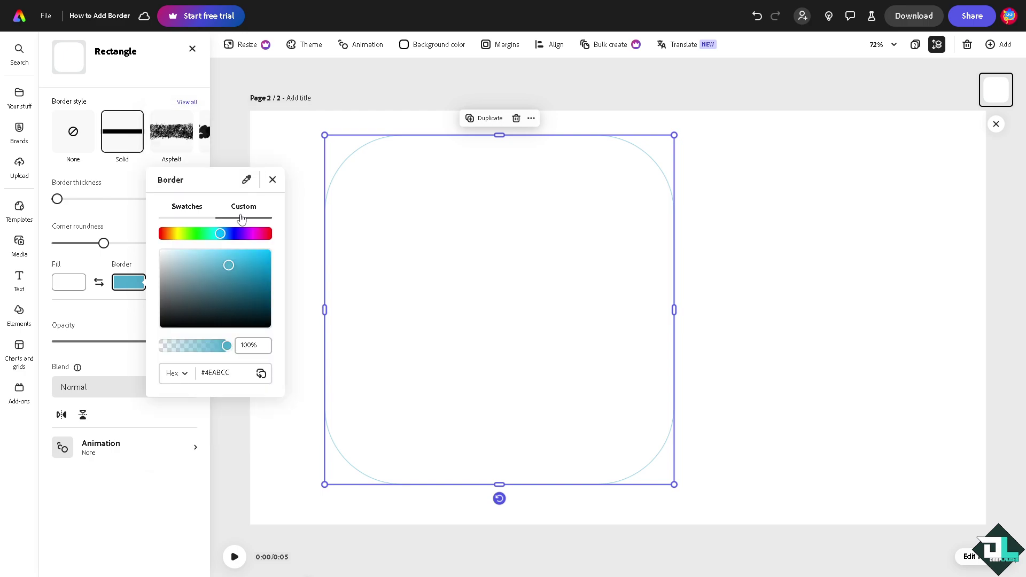
{"action": "left_click", "coordinate": [273, 179]}
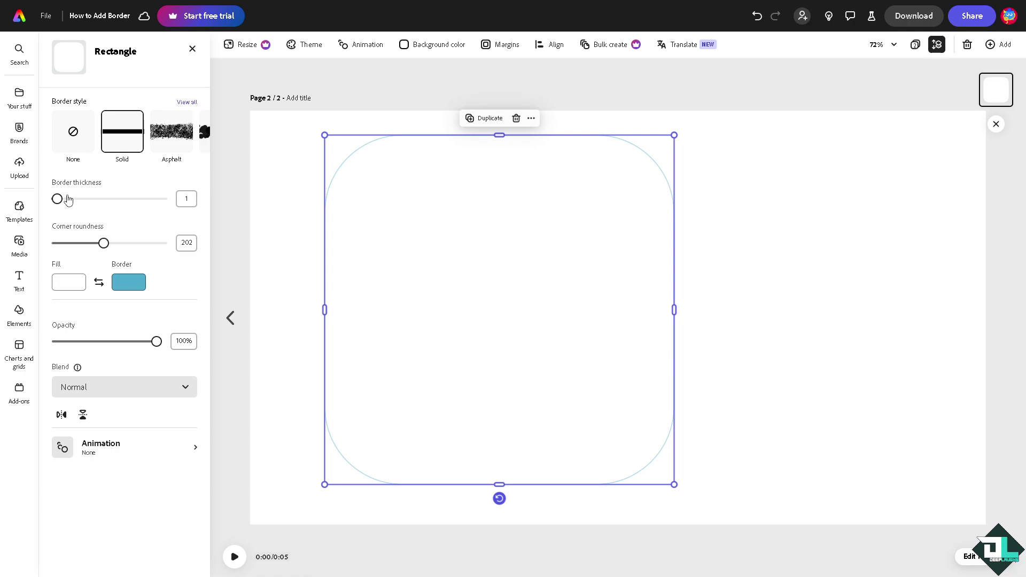
{"action": "mouse_move", "coordinate": [58, 203]}
{"action": "left_mouse_down"}
{"action": "mouse_move", "coordinate": [91, 200]}
{"action": "mouse_move", "coordinate": [59, 201]}
{"action": "left_mouse_up"}
{"action": "left_click_drag", "start_coordinate": [406, 139], "coordinate": [359, 142]}
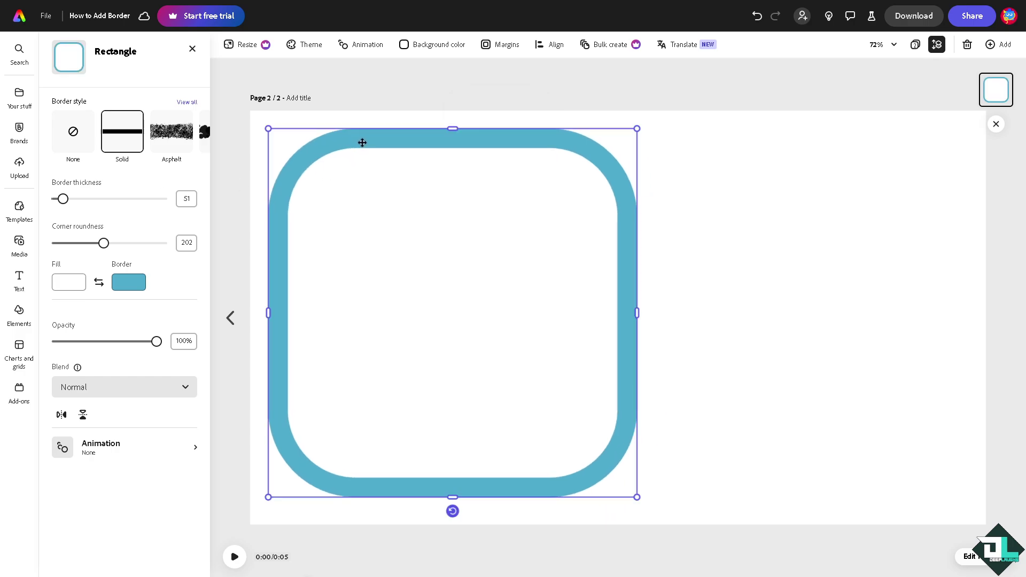
Add a four-point star from the full Stars catalogue
{"action": "left_click", "coordinate": [20, 314]}
{"action": "scroll", "coordinate": [125, 284], "scroll_direction": "down", "scroll_amount": 3}
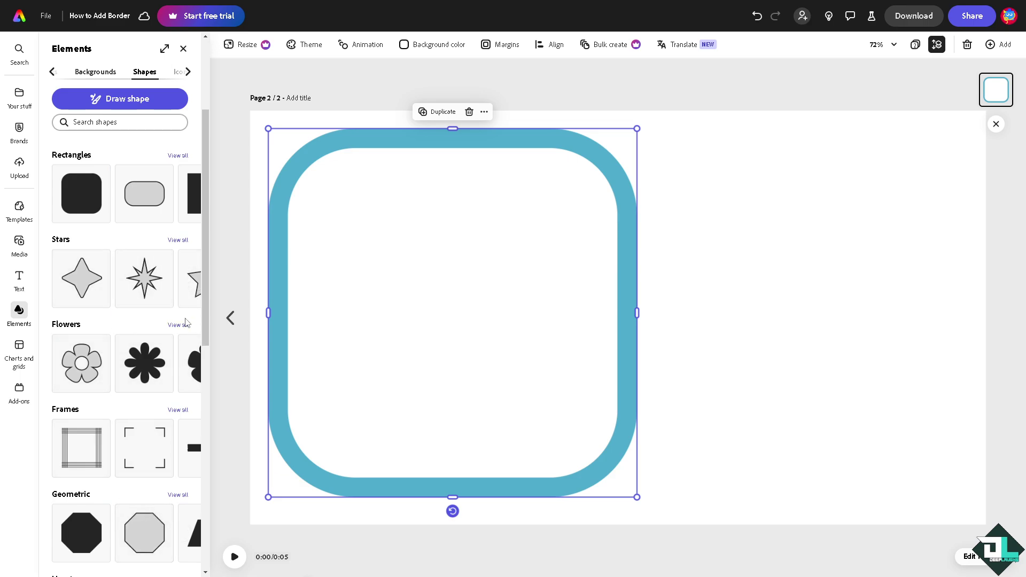
{"action": "left_click", "coordinate": [178, 240]}
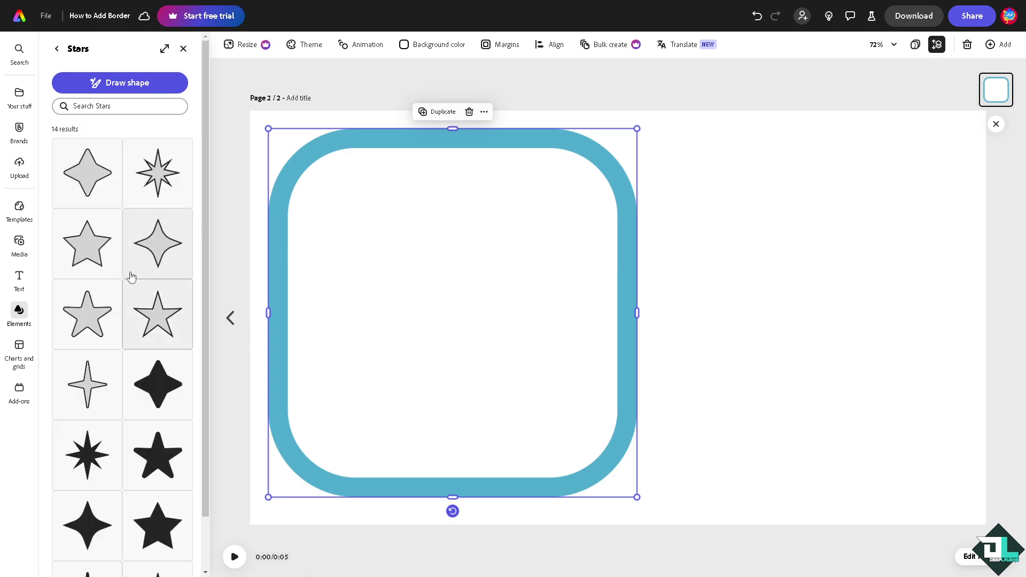
{"action": "left_click", "coordinate": [83, 172]}
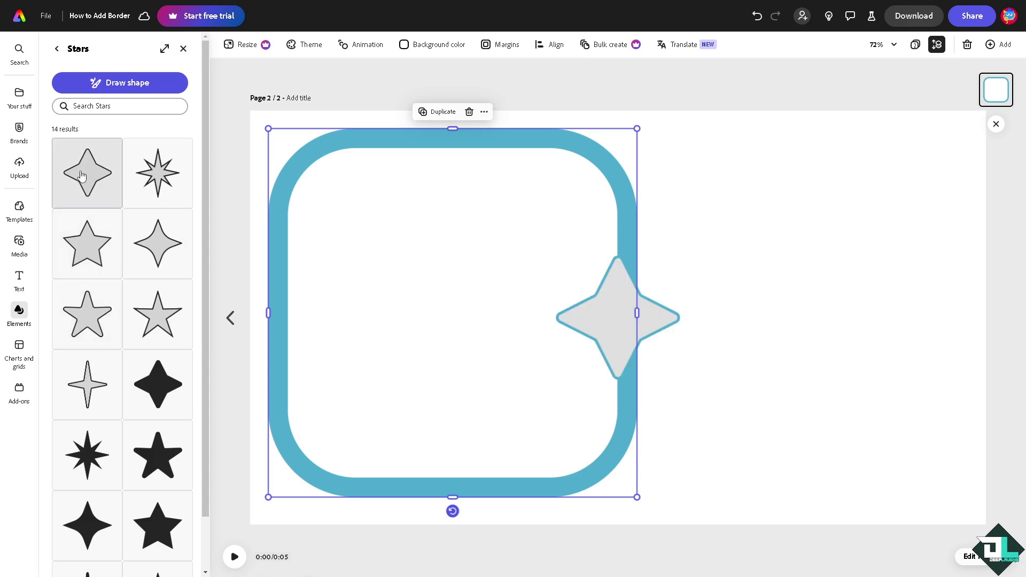
Enlarge the star beside the rectangle and set its border thickness to 40
{"action": "left_click_drag", "start_coordinate": [634, 311], "coordinate": [688, 273]}
{"action": "key", "text": "ctrl+z"}
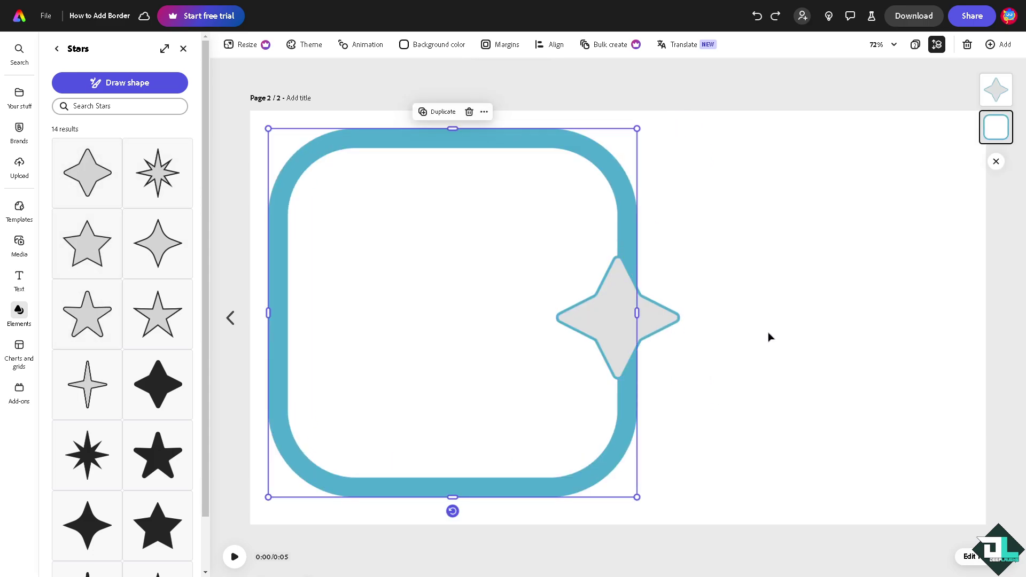
{"action": "left_click", "coordinate": [769, 337]}
{"action": "left_click", "coordinate": [641, 319]}
{"action": "left_click_drag", "start_coordinate": [640, 319], "coordinate": [739, 221]}
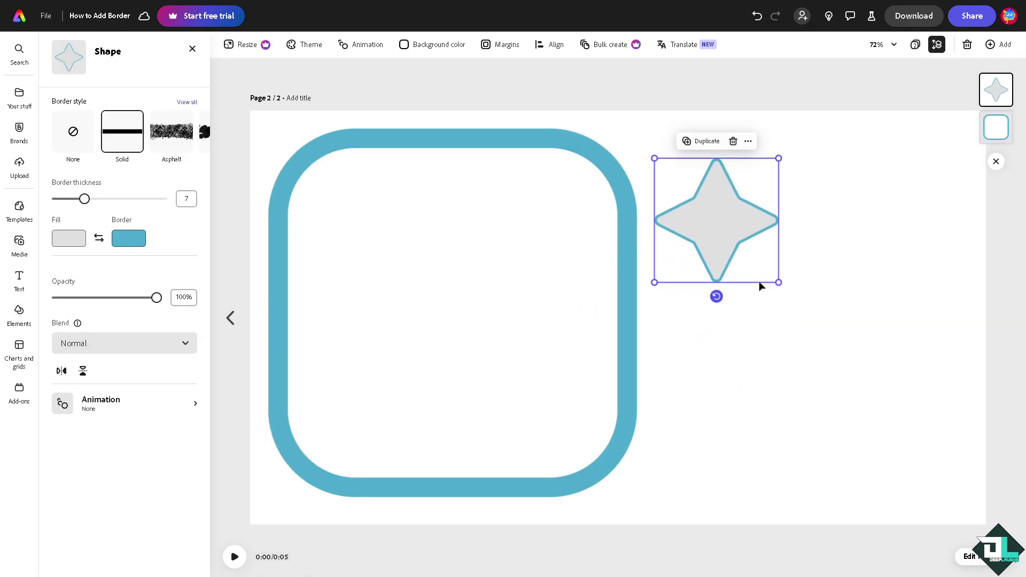
{"action": "left_click_drag", "start_coordinate": [781, 283], "coordinate": [968, 431]}
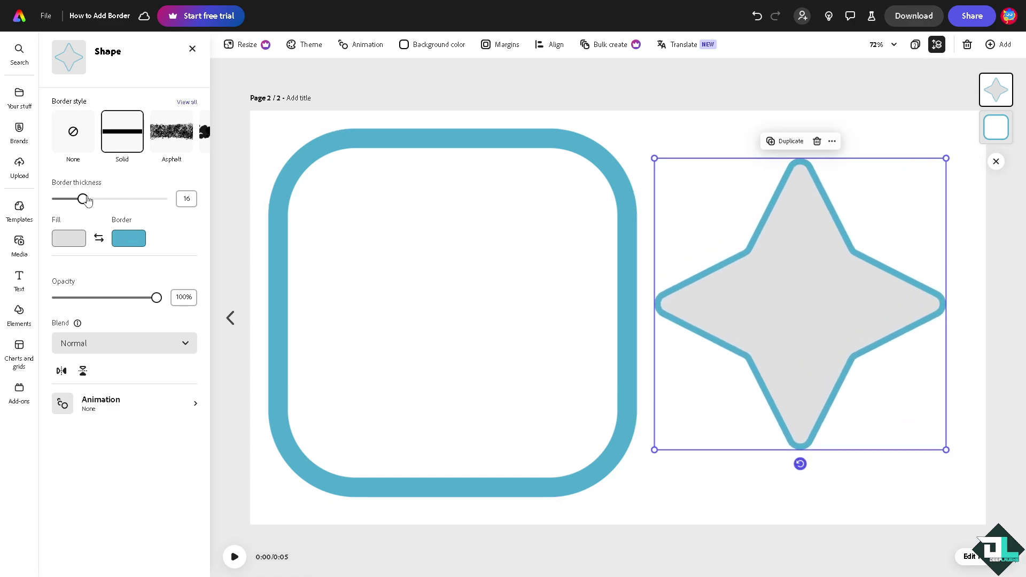
{"action": "left_click_drag", "start_coordinate": [83, 199], "coordinate": [122, 202]}
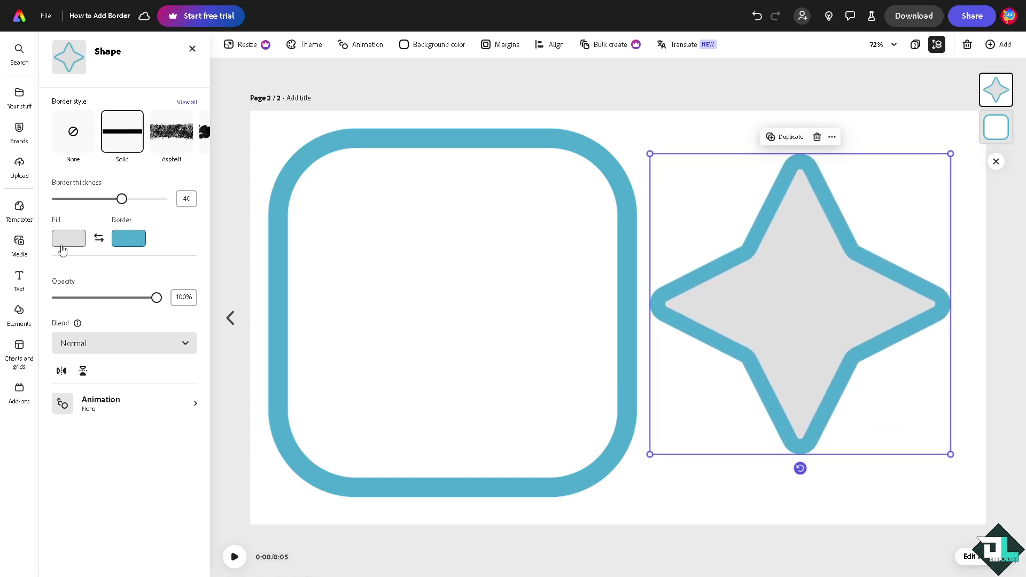
Add the title 'How to Add Border in Adobe Express' on one line above both shapes
{"action": "left_click", "coordinate": [20, 278]}
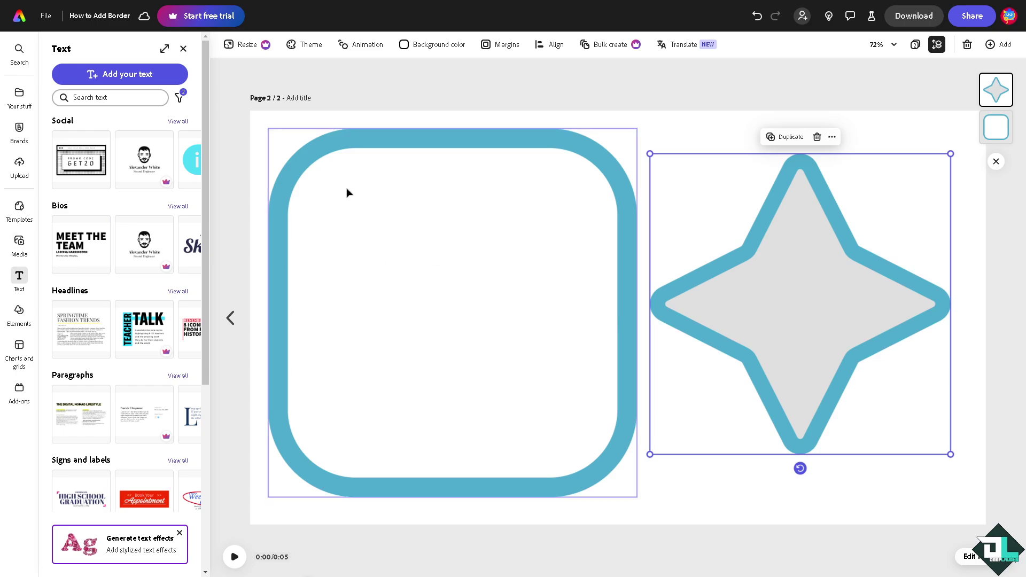
{"action": "left_click", "coordinate": [120, 74]}
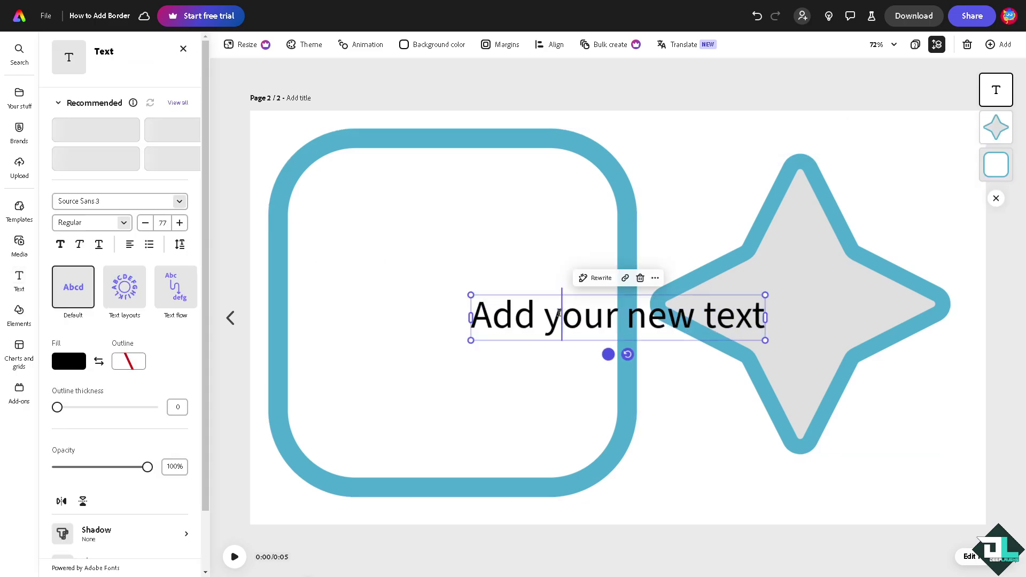
{"action": "type", "text": "How to Add Border in Adobe Express"}
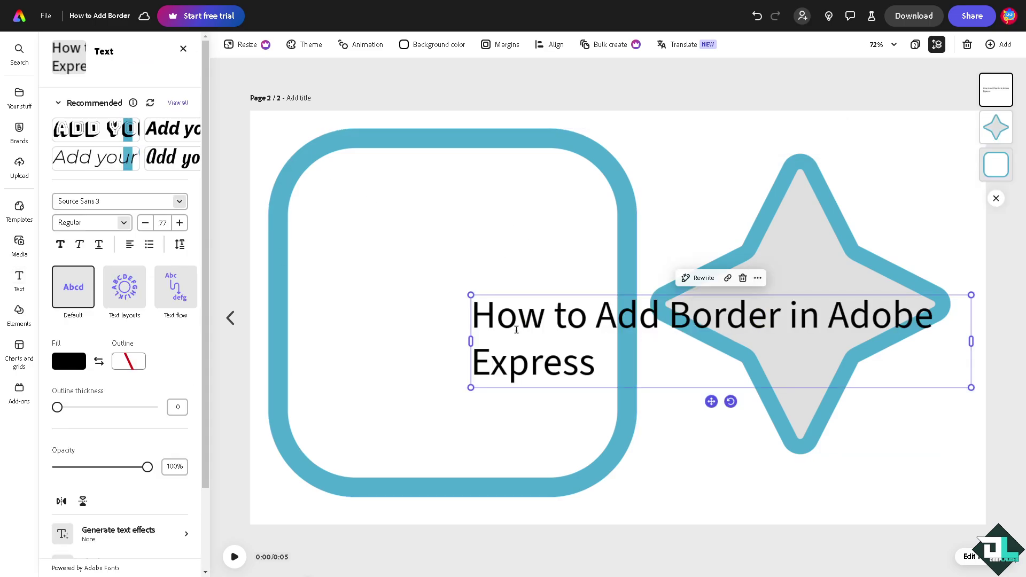
{"action": "left_click_drag", "start_coordinate": [470, 340], "coordinate": [300, 325]}
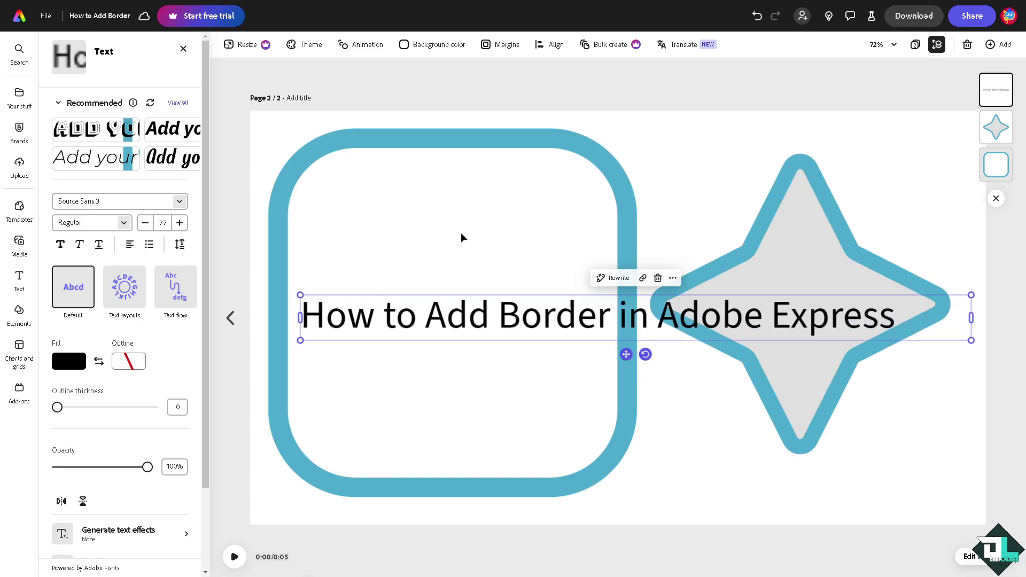
{"action": "left_click_drag", "start_coordinate": [513, 315], "coordinate": [544, 264]}
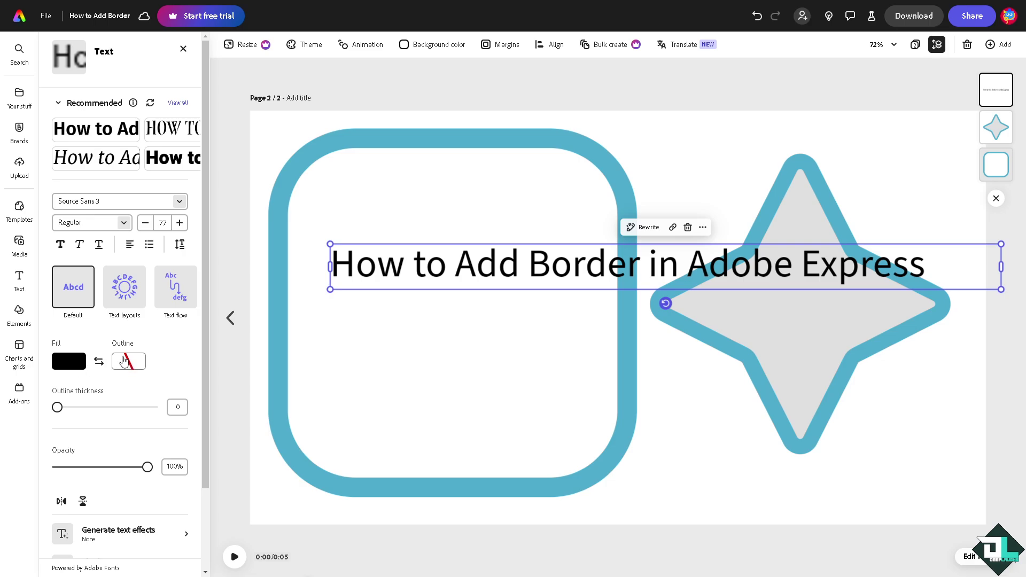
Outline the title text in white #FFFFFF with outline thickness 100
{"action": "left_click", "coordinate": [124, 362]}
{"action": "left_click_drag", "start_coordinate": [207, 316], "coordinate": [225, 317]}
{"action": "left_click", "coordinate": [115, 412]}
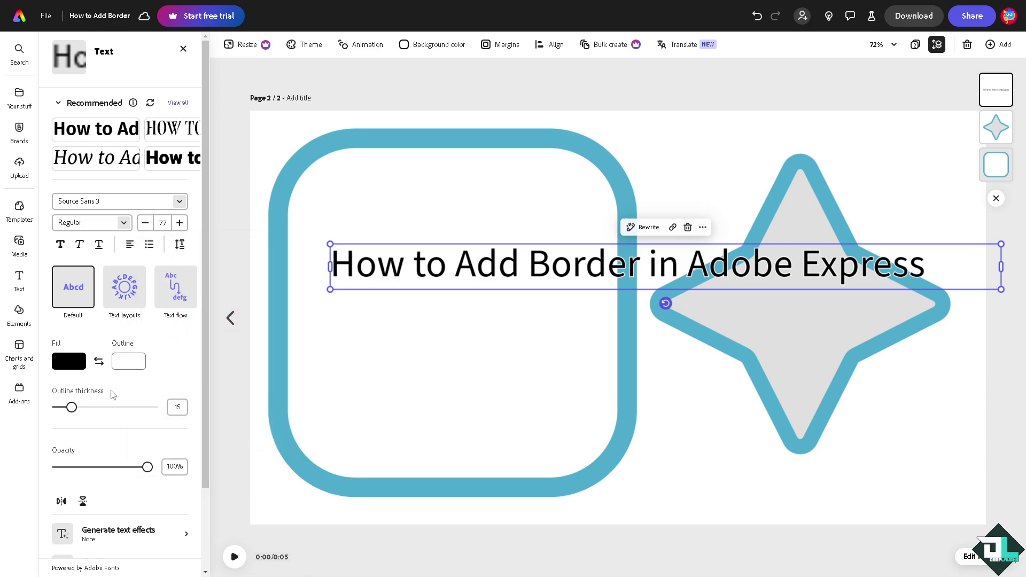
{"action": "left_click_drag", "start_coordinate": [71, 407], "coordinate": [169, 414]}
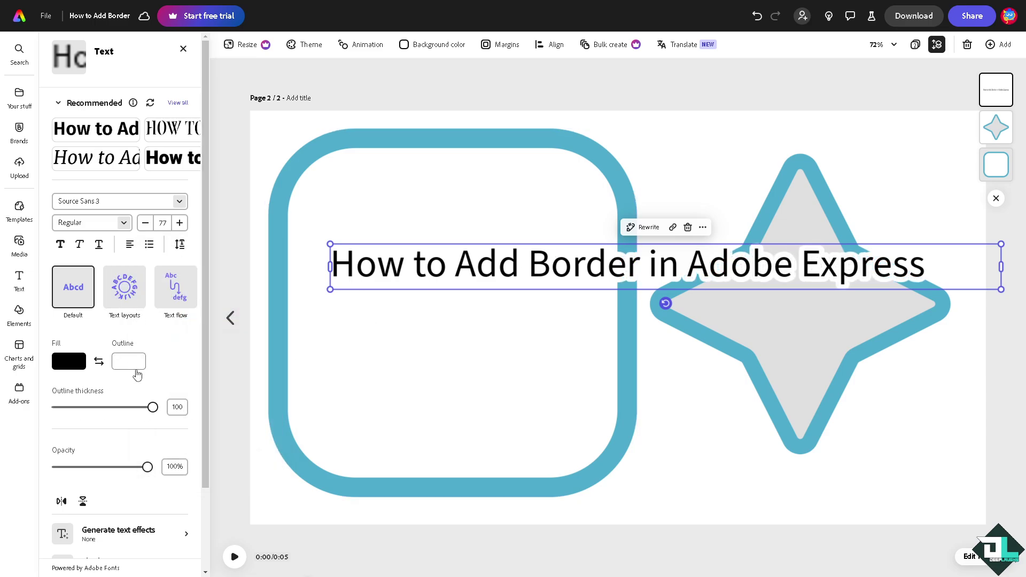
{"action": "left_click", "coordinate": [135, 367]}
{"action": "left_click", "coordinate": [266, 313]}
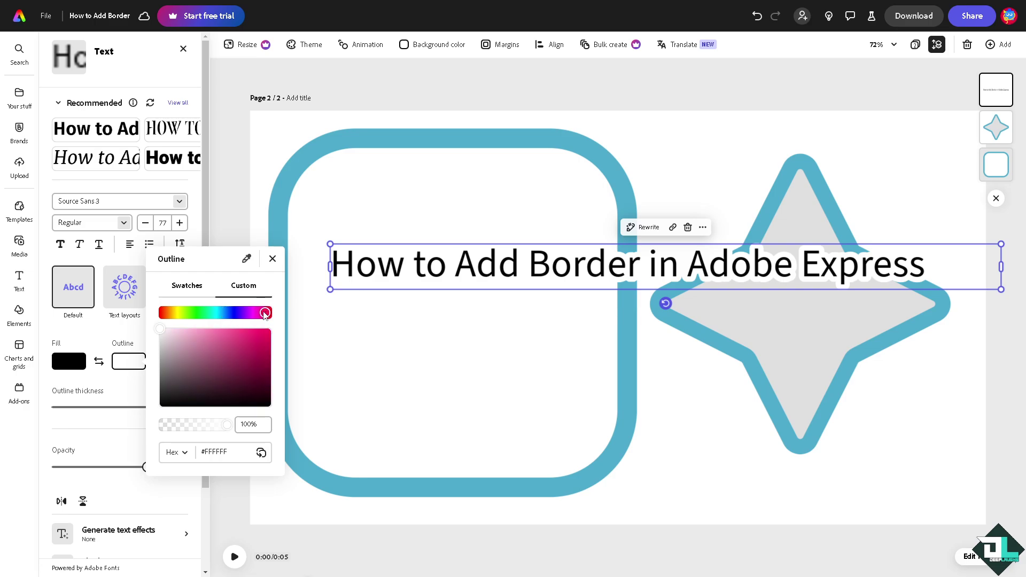
{"action": "left_click", "coordinate": [146, 376]}
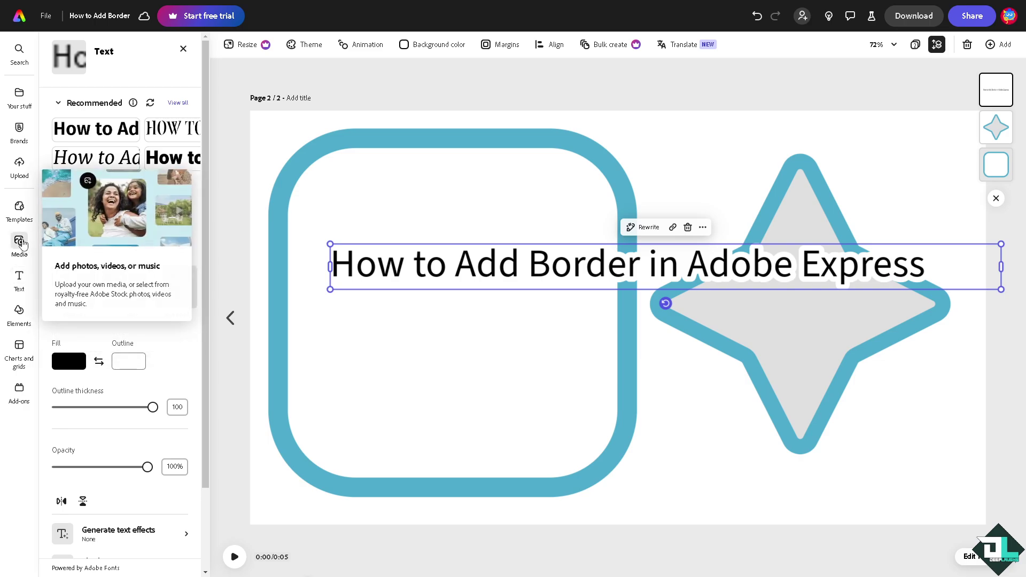
Add the recent 0:15 video, send it behind the shapes and title, and stretch it full-page
{"action": "left_click", "coordinate": [19, 242]}
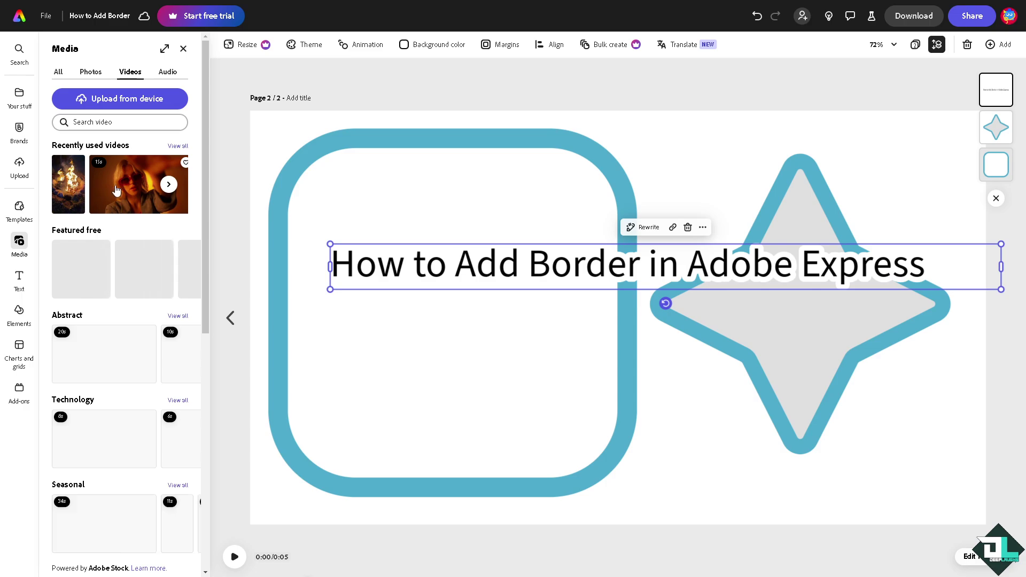
{"action": "left_click", "coordinate": [116, 191]}
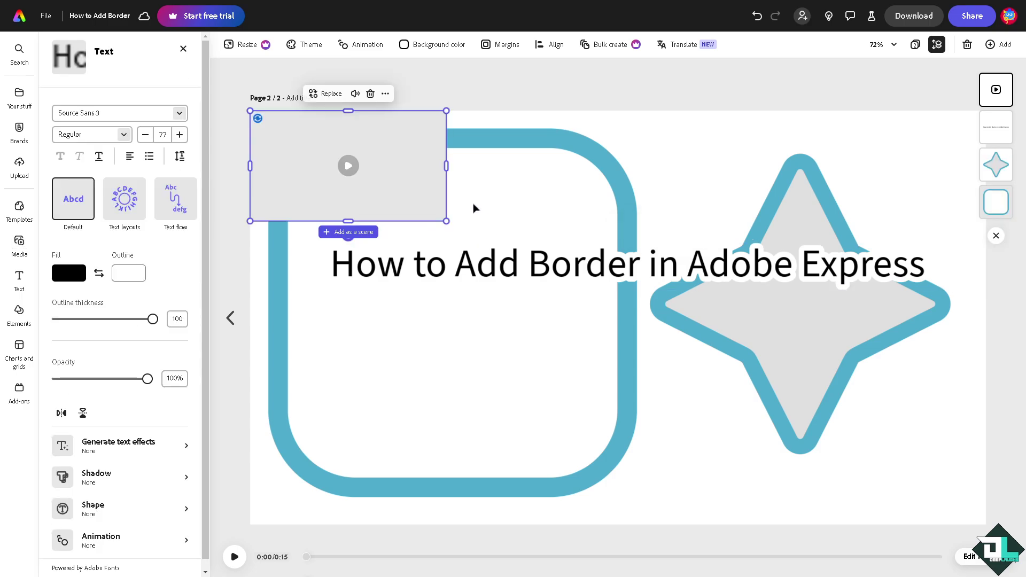
{"action": "right_click", "coordinate": [403, 171]}
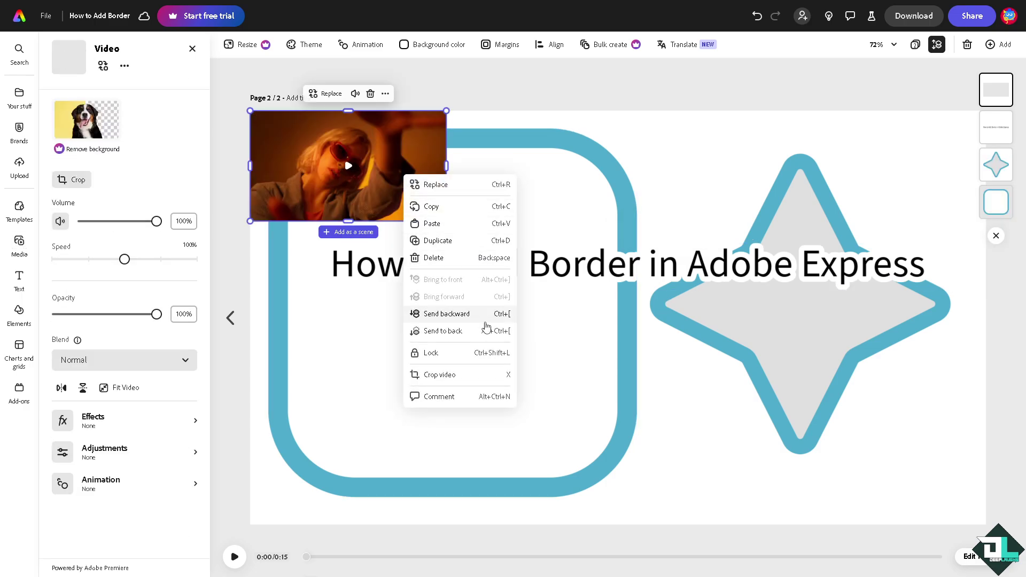
{"action": "left_click", "coordinate": [488, 319]}
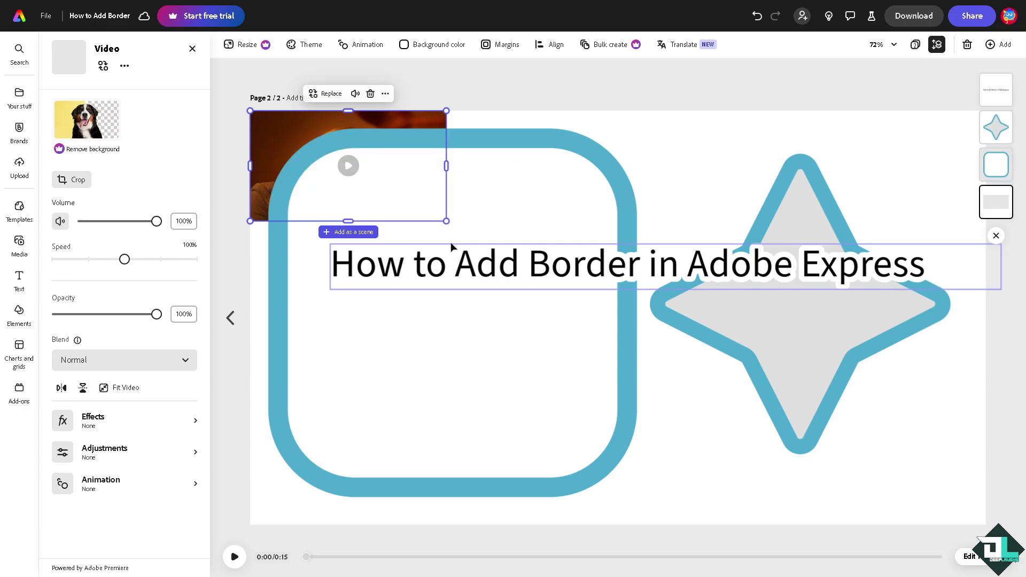
{"action": "left_click_drag", "start_coordinate": [446, 222], "coordinate": [1008, 443]}
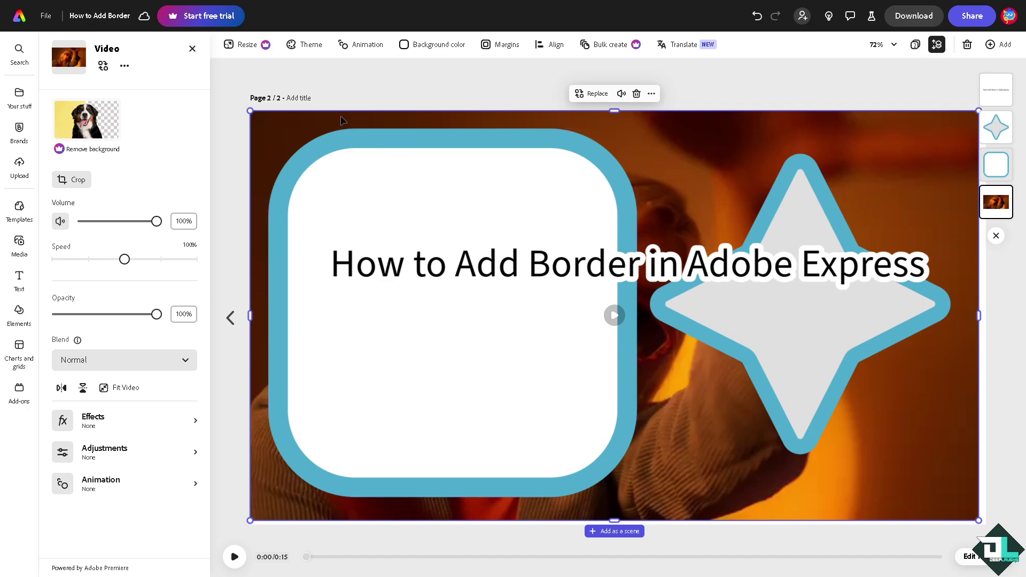
{"action": "mouse_move", "coordinate": [545, 271]}
{"action": "left_mouse_down"}
{"action": "mouse_move", "coordinate": [545, 290]}
{"action": "mouse_move", "coordinate": [542, 268]}
{"action": "left_mouse_up"}
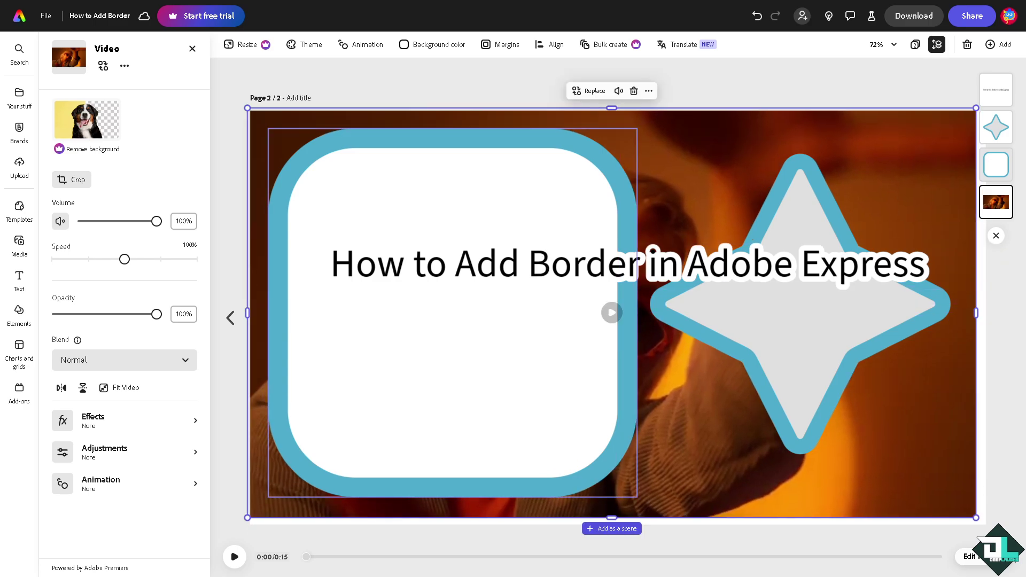